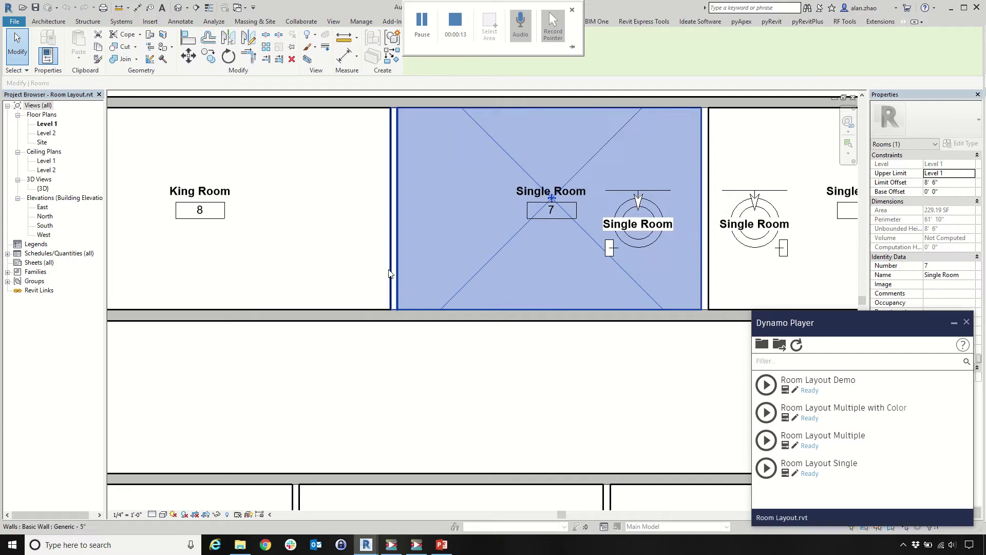
Inspect Single Rooms 6, 12 and 11 and the placement of their Layout ID tags on the Level 1 plan
scroll(392, 275, down, 2)
click(708, 257)
scroll(314, 242, down, 2)
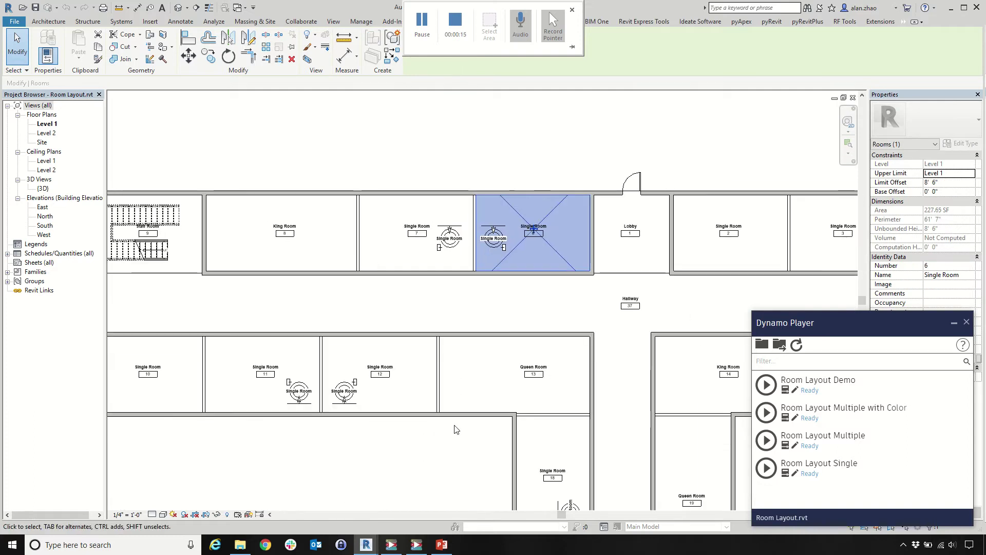
scroll(442, 432, up, 2)
click(380, 348)
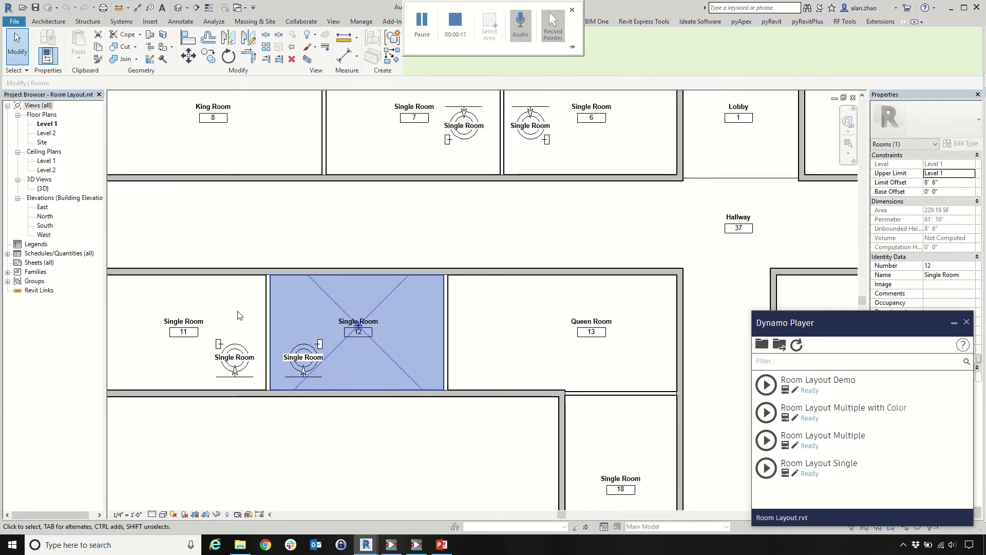
click(257, 354)
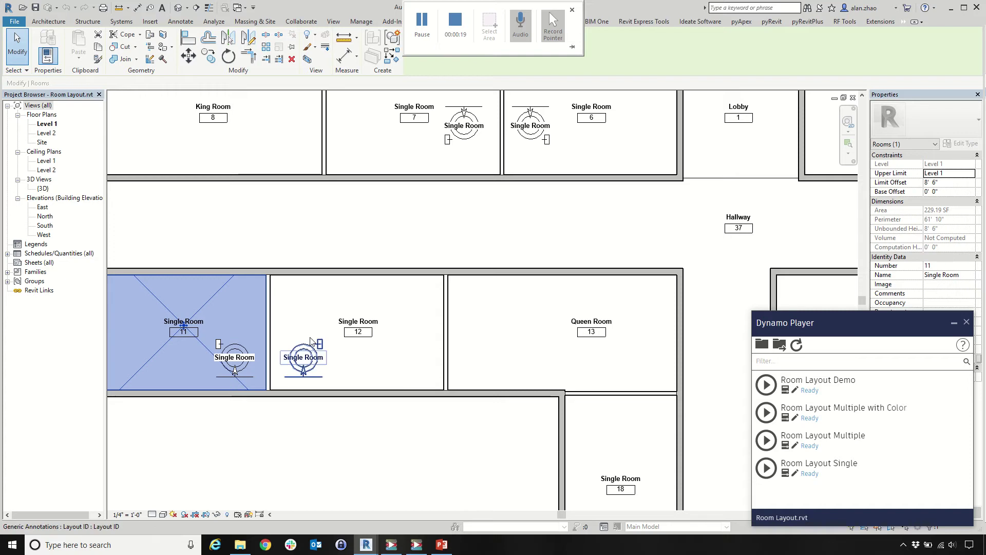
Check the properties of the Layout ID tag and the twin bed in template Single Room 75
scroll(276, 351, down, 3)
scroll(568, 347, up, 2)
scroll(537, 325, up, 5)
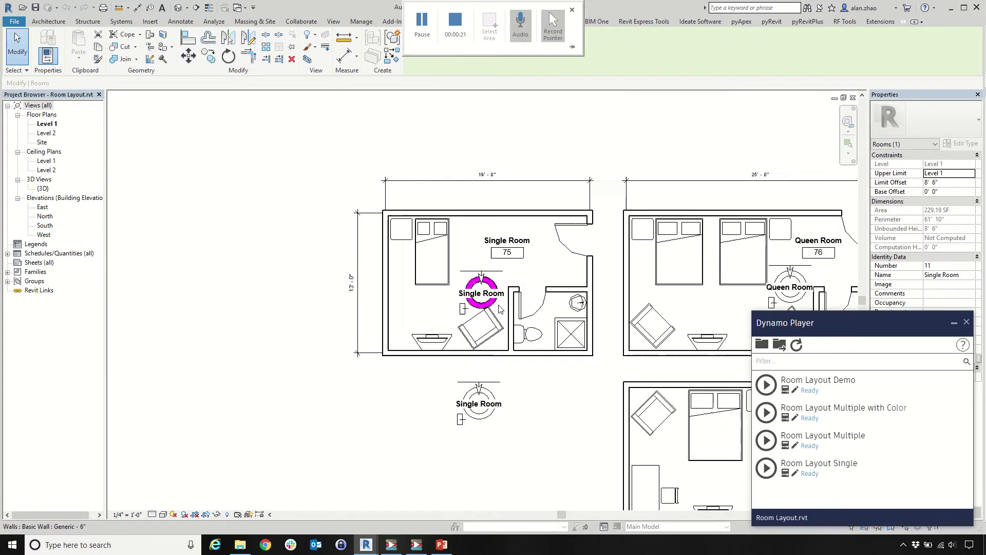
click(503, 254)
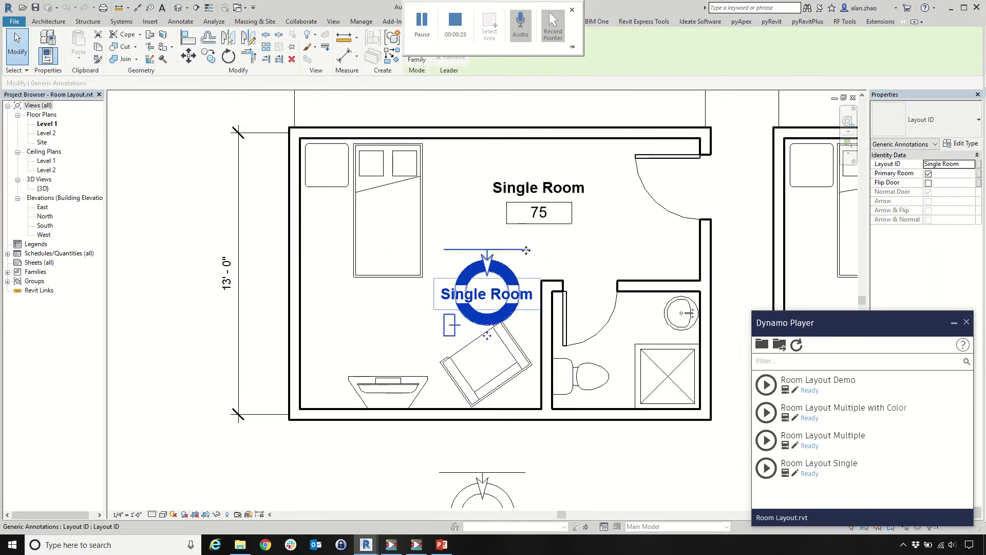
click(390, 231)
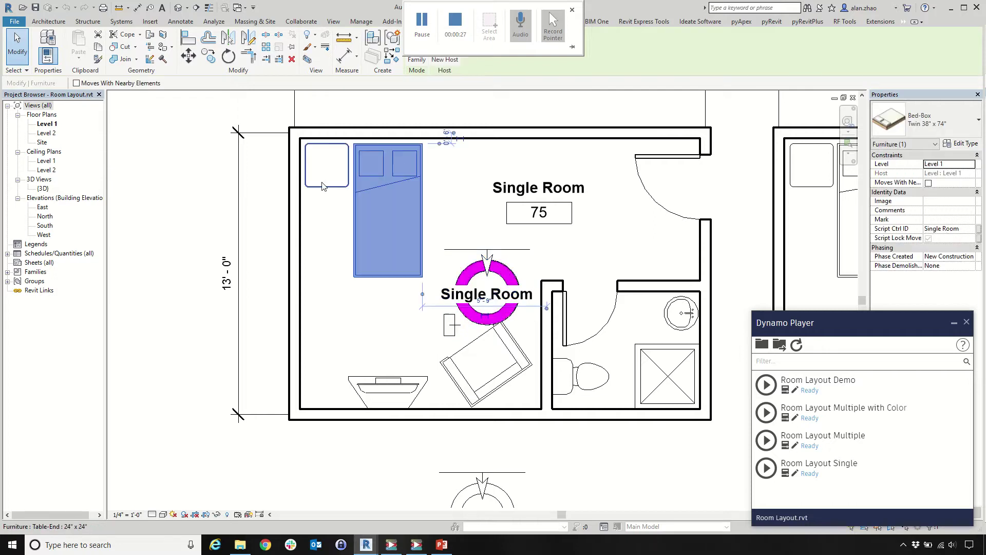
scroll(590, 298, down, 4)
scroll(596, 337, up, 2)
click(585, 394)
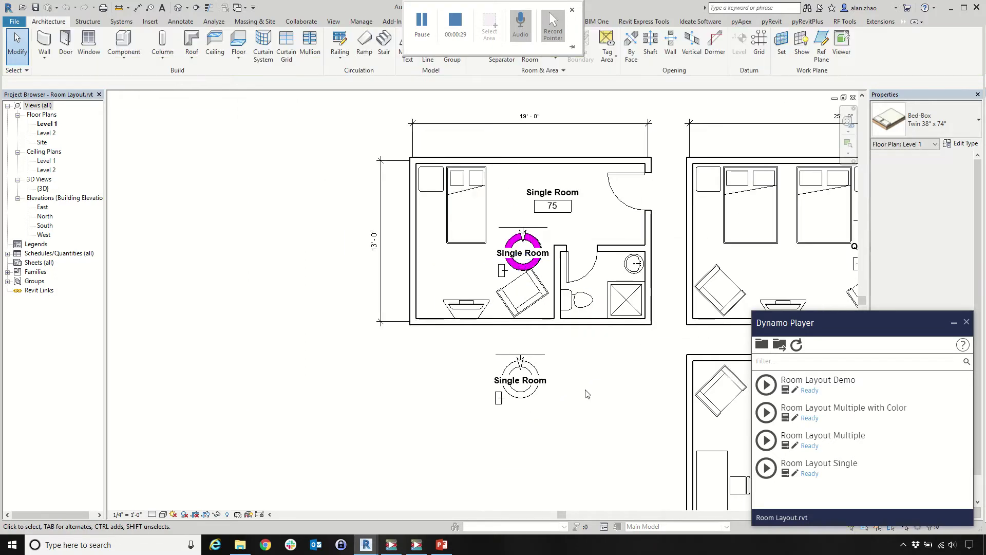
Run the Room Layout Multiple with Color script to furnish the tagged Single Rooms from the template
scroll(514, 362, down, 3)
scroll(564, 365, up, 1)
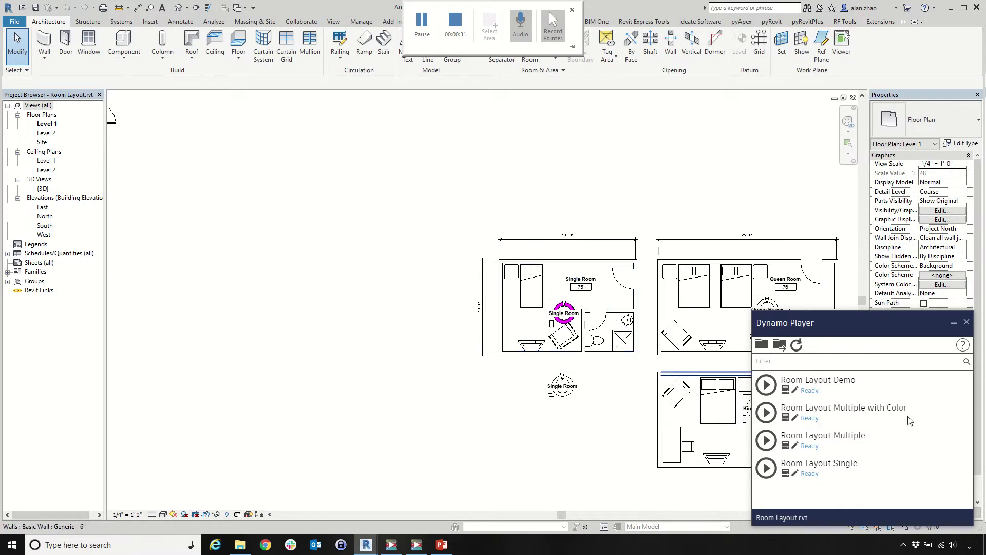
click(767, 413)
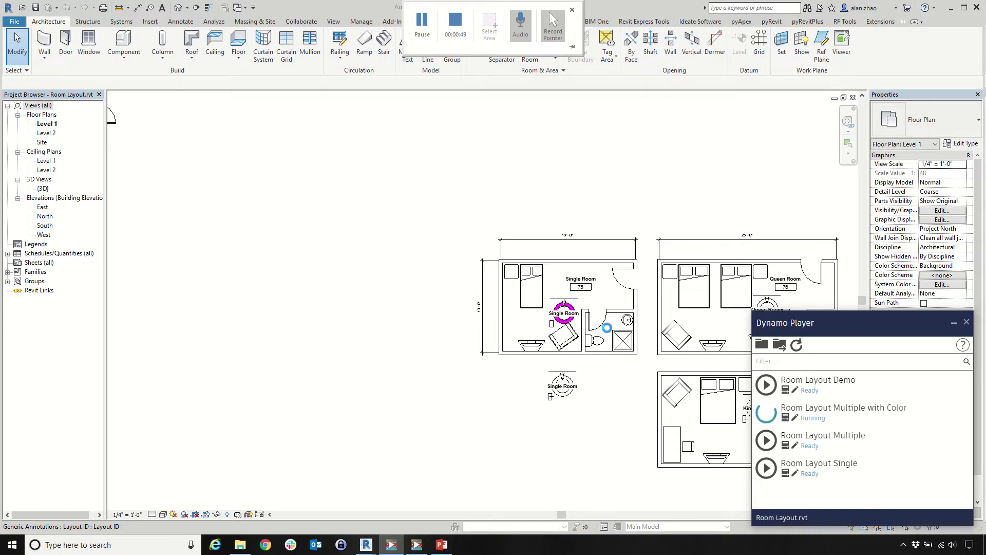
Examine the furniture and plumbing fixtures placed in the Single Rooms across the floor plan
scroll(619, 323, down, 7)
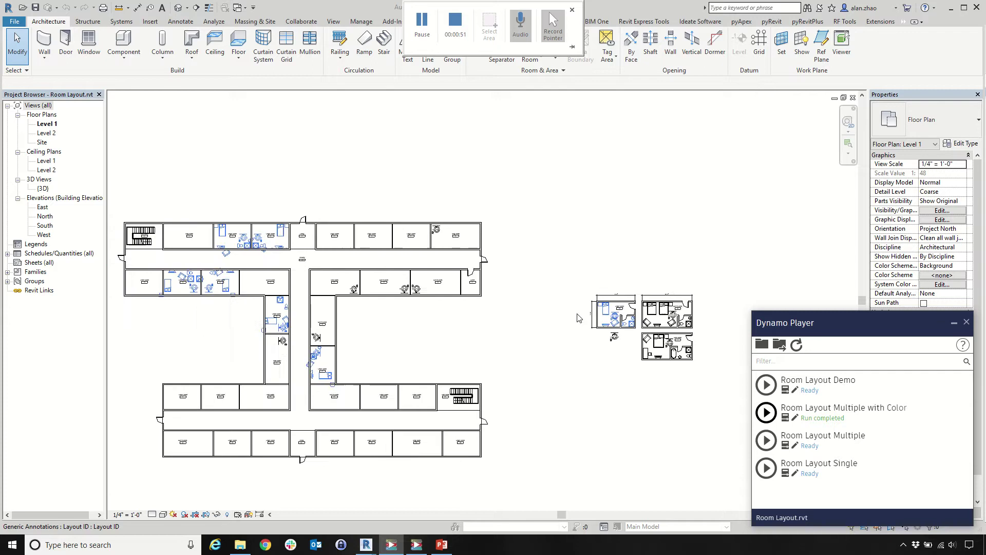
scroll(274, 259, up, 3)
scroll(172, 271, up, 3)
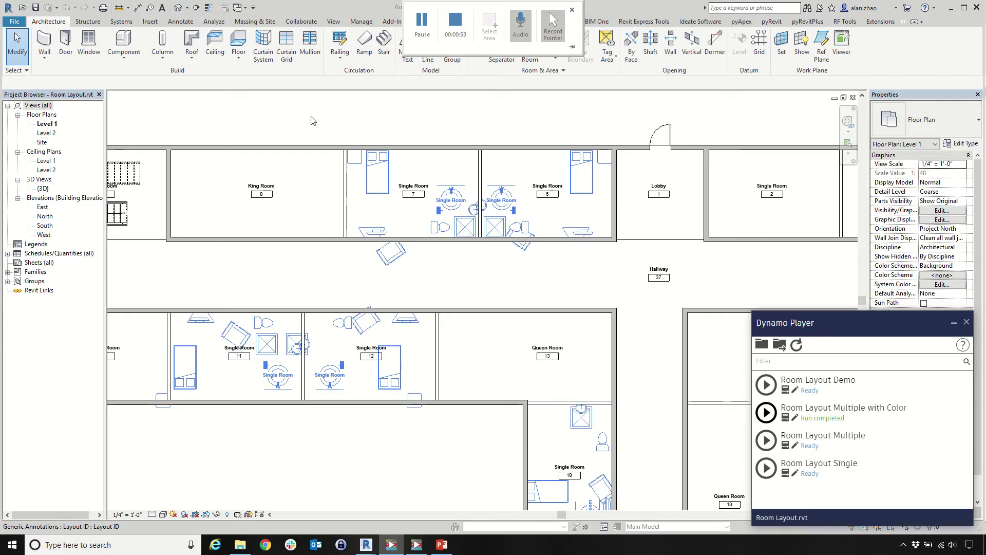
scroll(368, 418, up, 2)
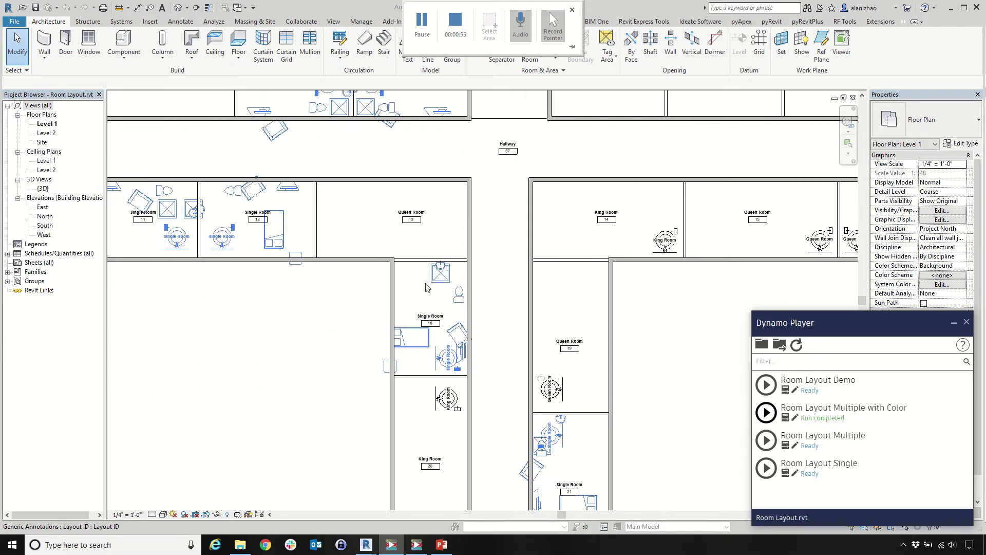
scroll(371, 263, down, 2)
scroll(464, 366, up, 2)
scroll(479, 351, down, 3)
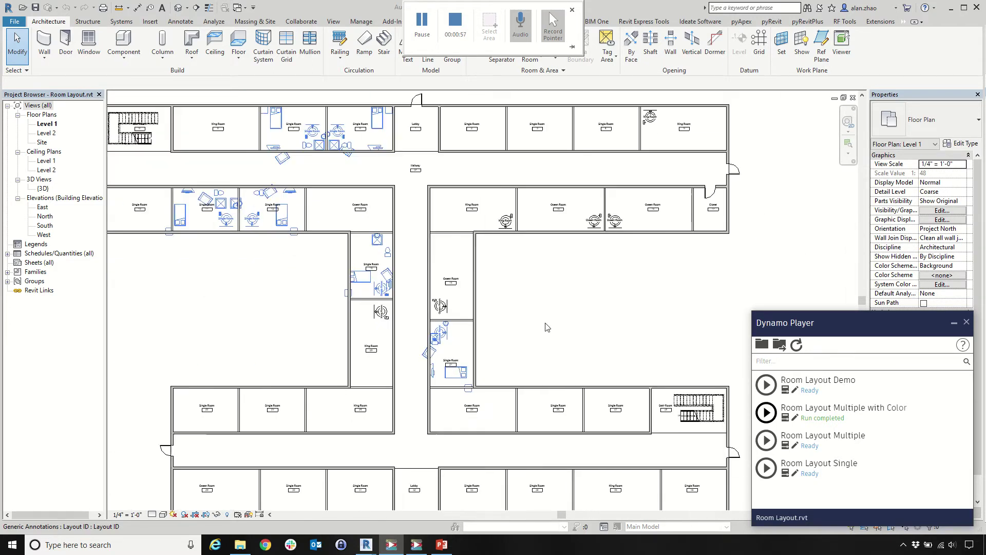
Rerun the Room Layout Multiple with Color script to adjust the furniture positions in the Single Rooms
scroll(470, 327, up, 3)
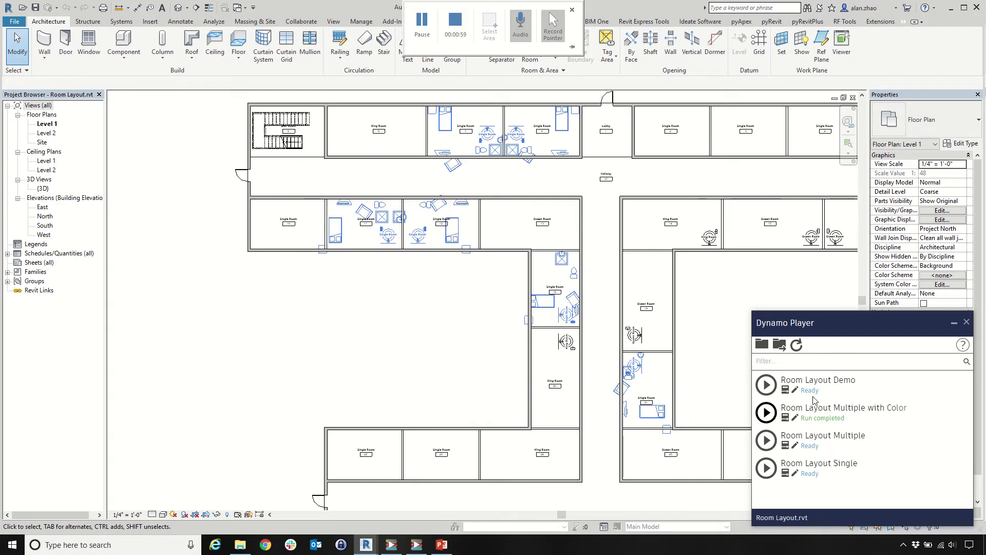
click(766, 413)
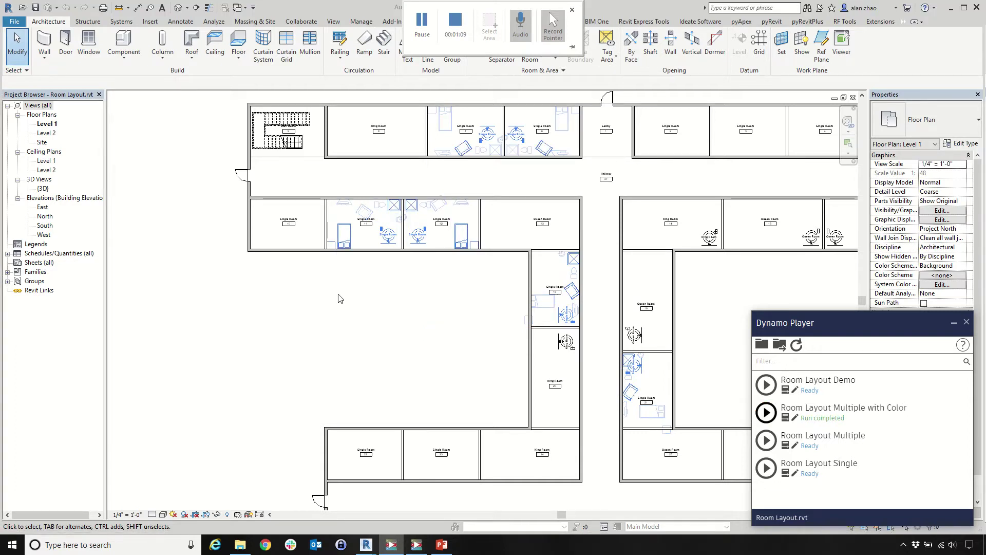
Set the Layout ID tag in template Queen Room 76 as the Primary Room
scroll(338, 298, down, 4)
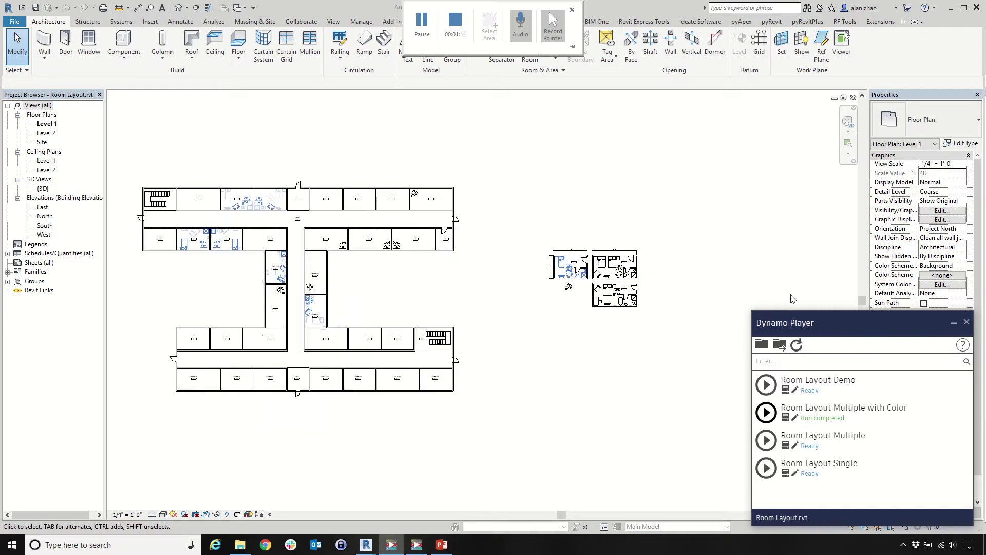
scroll(619, 307, up, 5)
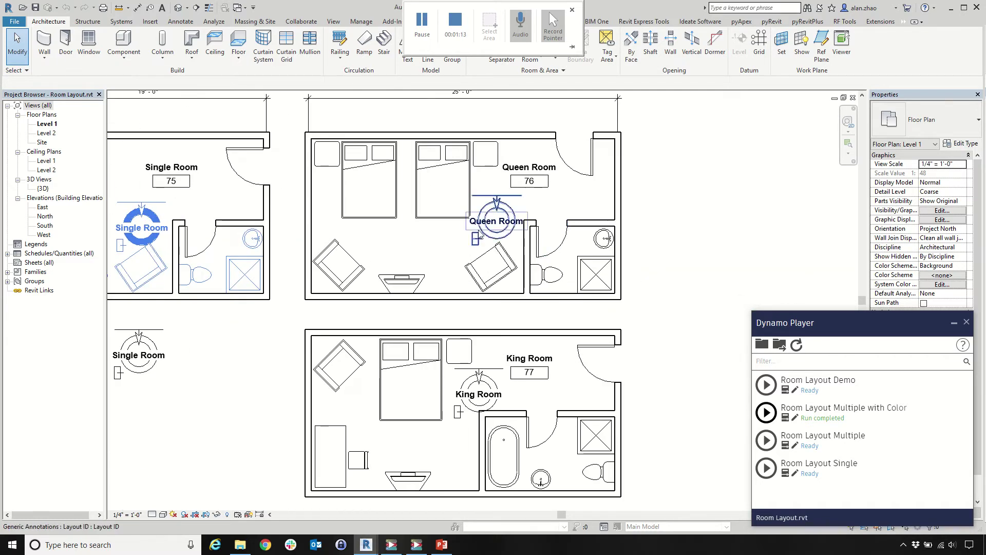
click(481, 235)
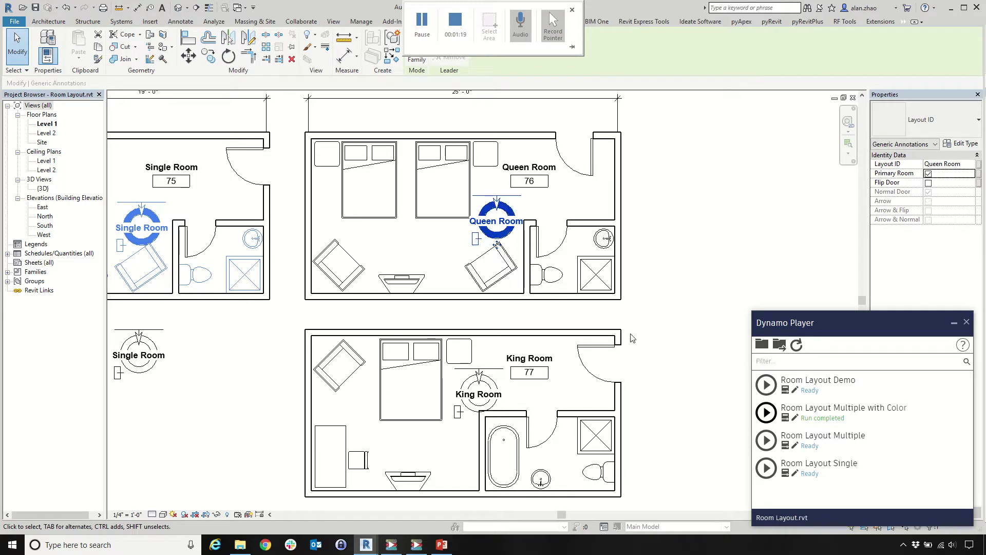
click(711, 255)
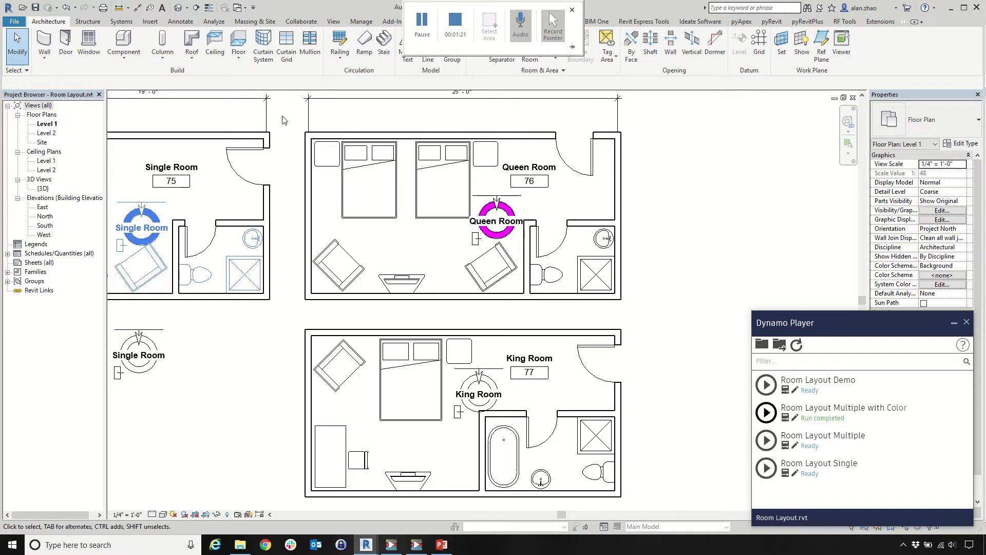
Select template Queen Room 76's contents, filter to Furniture and Plumbing Fixtures, and check their Script Ctrl ID
drag(284, 119, 707, 319)
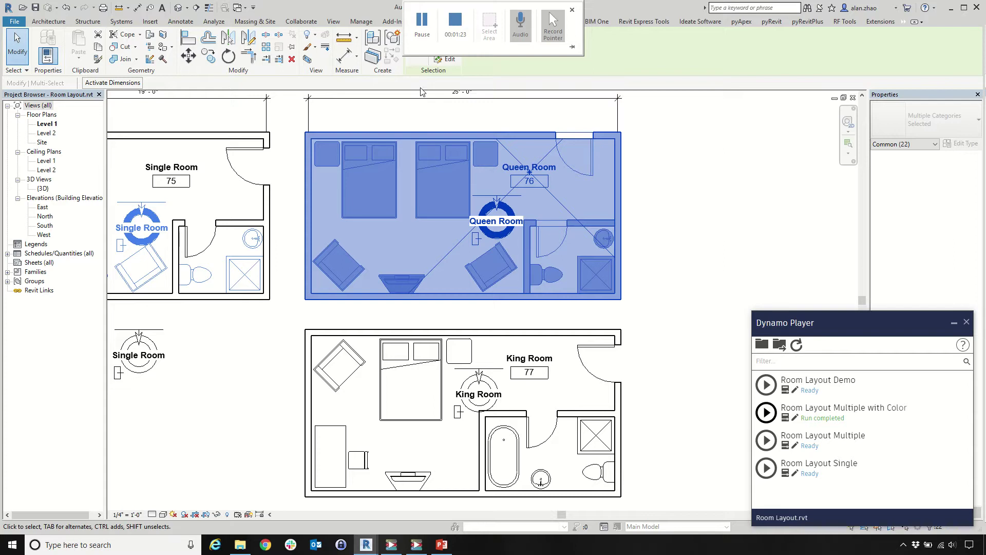
click(430, 63)
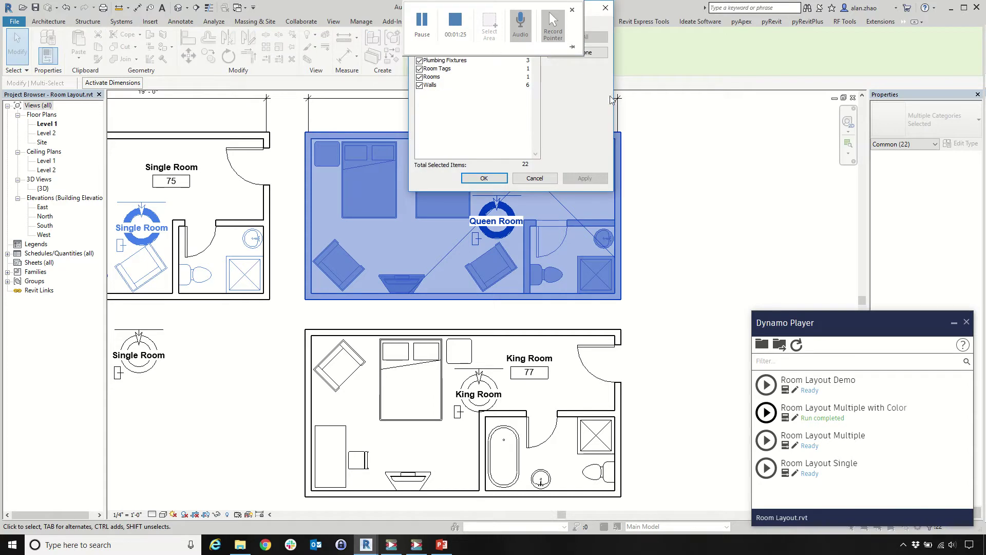
drag(544, 9, 522, 84)
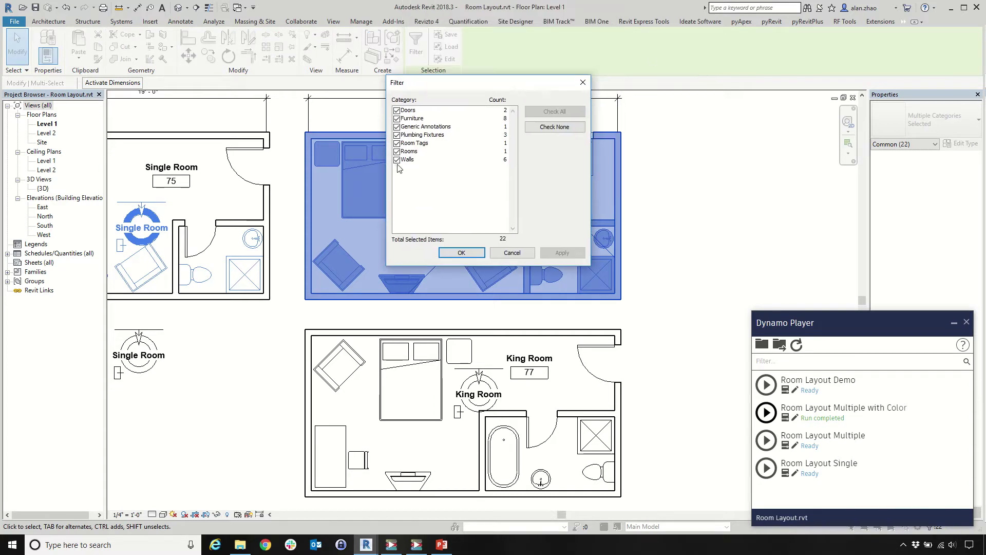
click(554, 126)
click(396, 118)
click(397, 134)
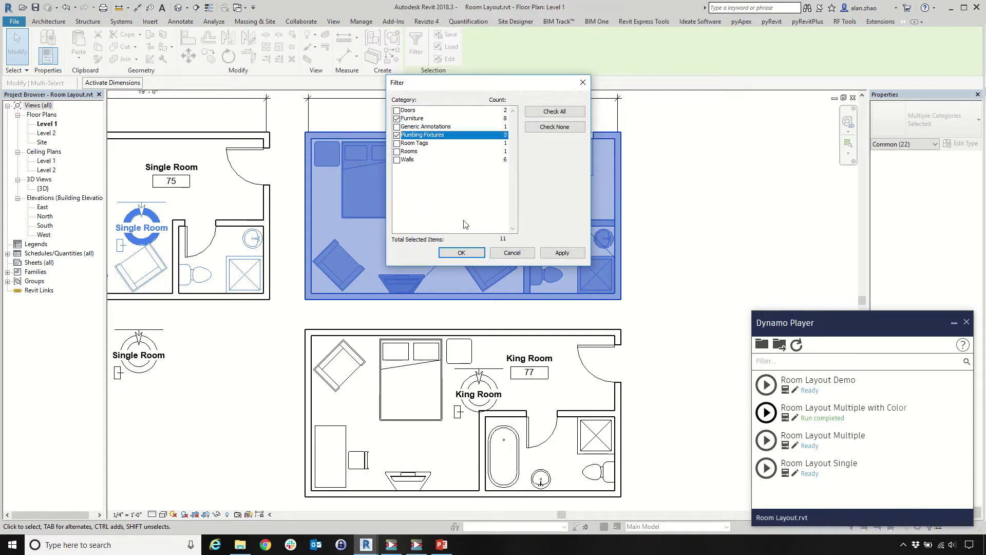
click(457, 253)
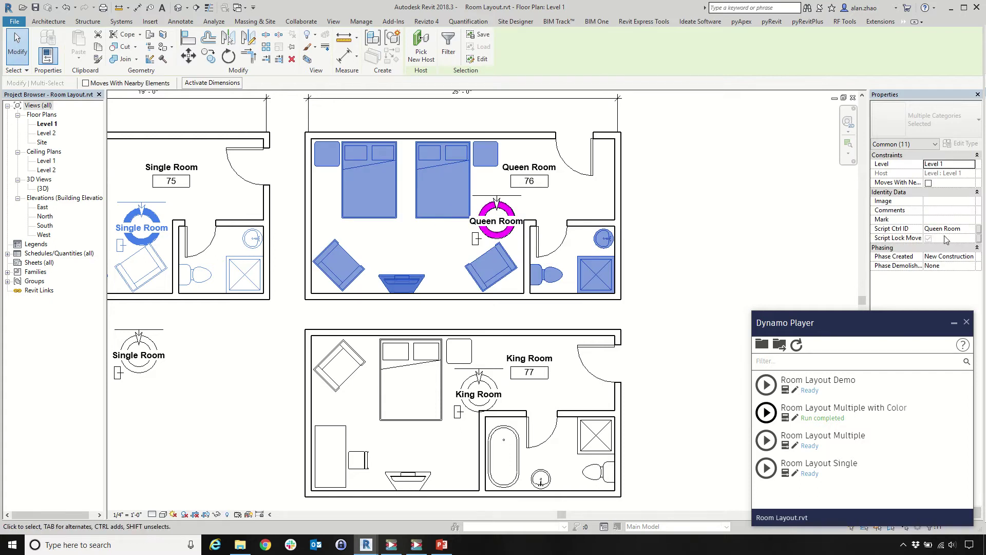
click(702, 223)
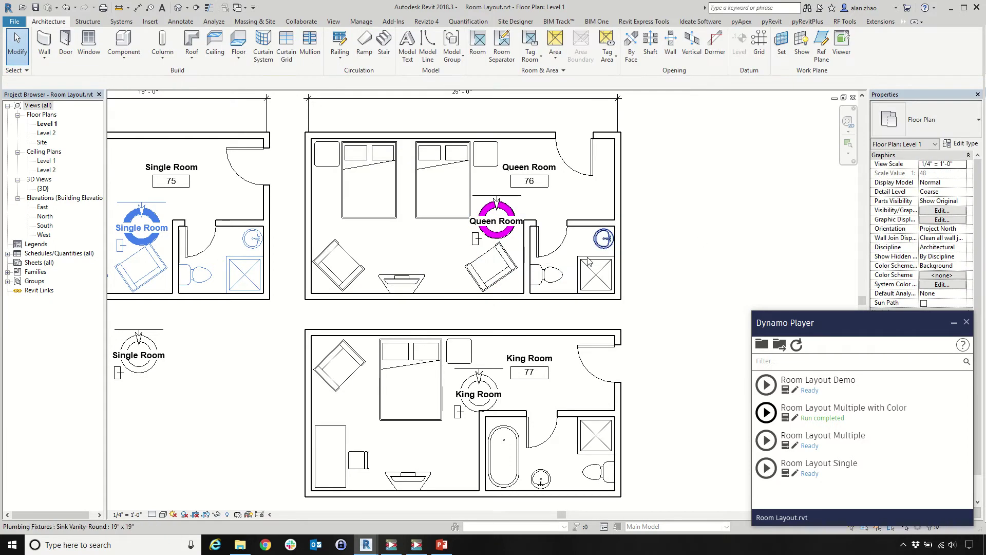
Place a new Queen Room Layout ID tag in Queen Room 25, created from the tag in Queen Room 15
scroll(678, 244, down, 2)
scroll(678, 244, down, 3)
scroll(663, 198, up, 8)
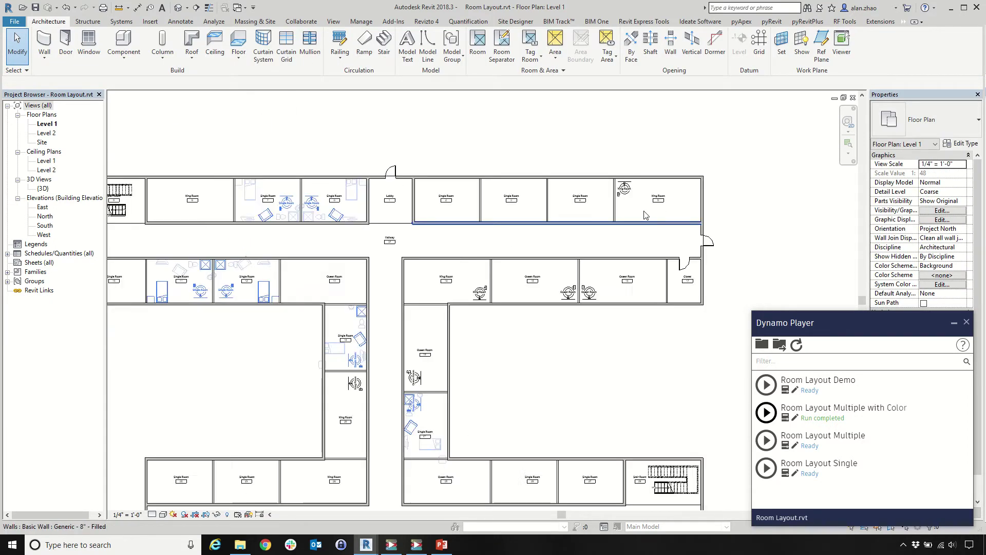
scroll(431, 150, down, 4)
scroll(424, 454, up, 5)
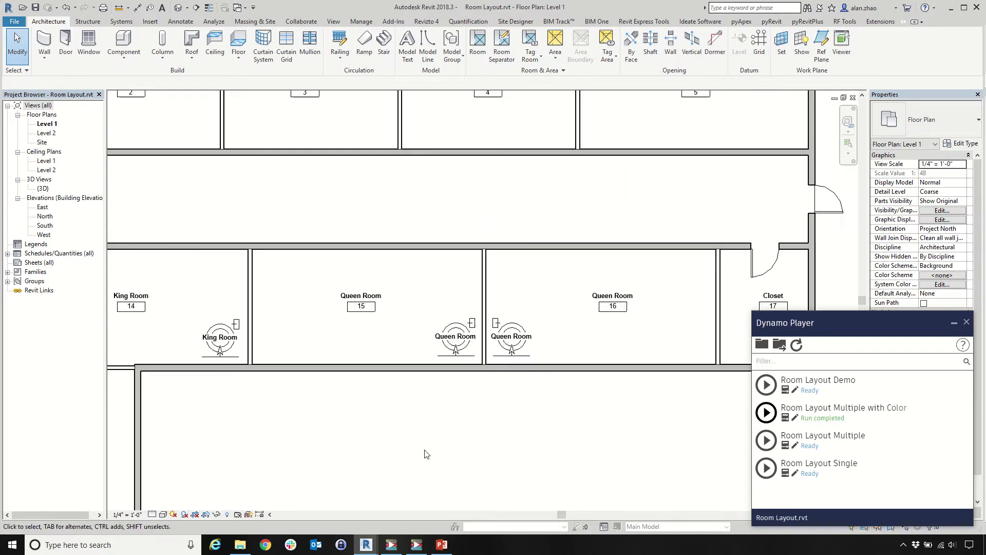
click(473, 297)
scroll(483, 405, down, 5)
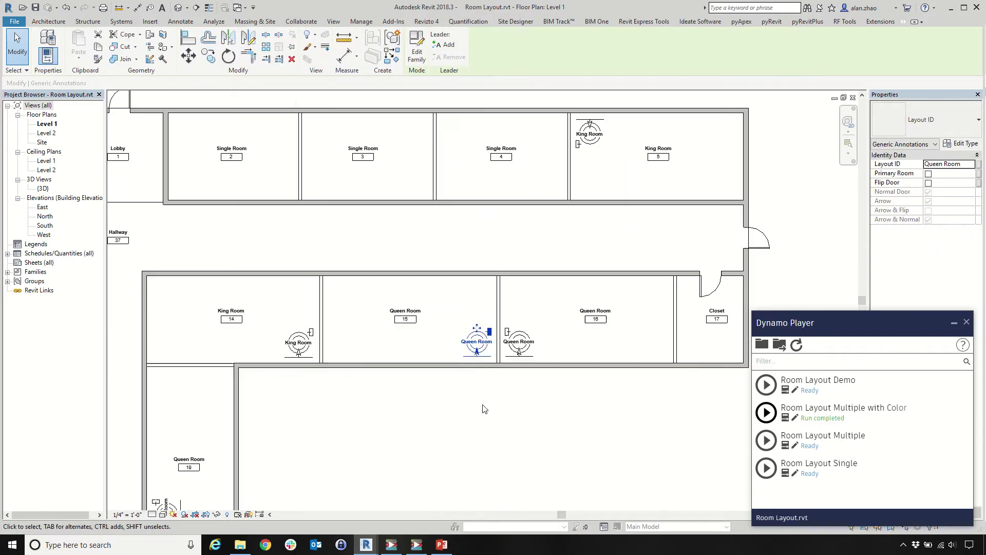
click(393, 41)
scroll(257, 244, down, 4)
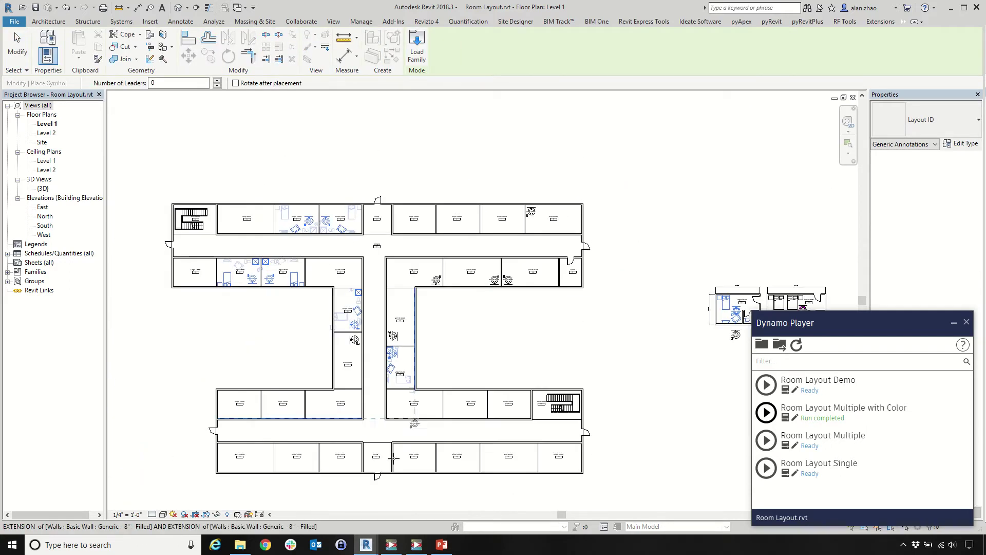
scroll(539, 437, up, 5)
scroll(506, 380, down, 4)
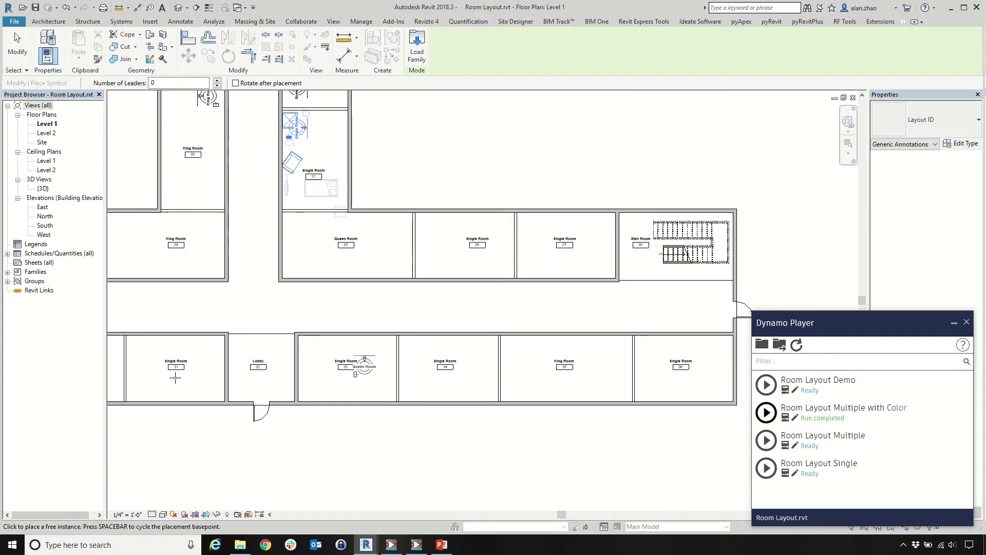
scroll(172, 280, up, 5)
click(452, 156)
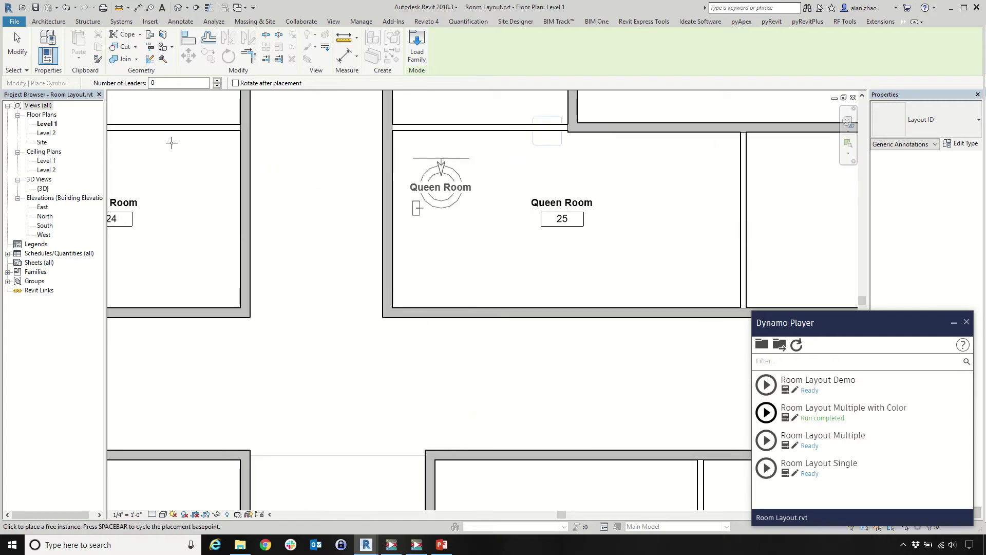
key(Escape)
key(Escape)
Run the Room Layout Multiple with Color script twice to furnish the tagged Queen Rooms, and review the plan
scroll(334, 301, down, 2)
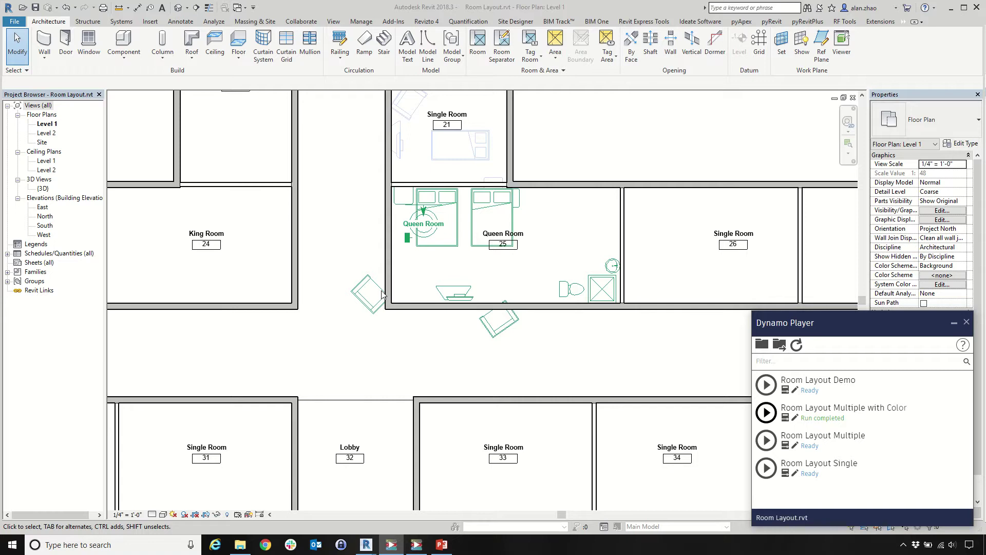
click(766, 414)
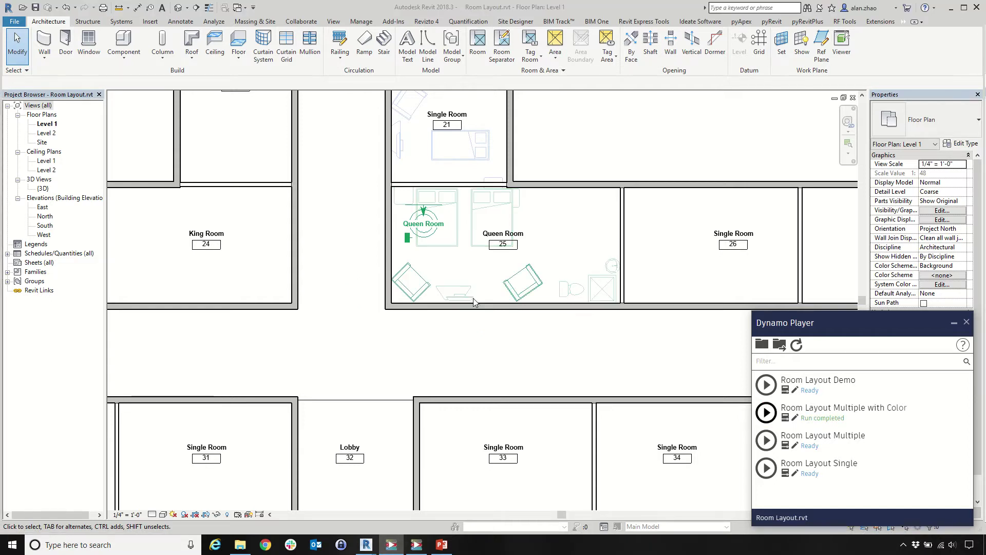
scroll(485, 345, down, 5)
scroll(447, 206, down, 2)
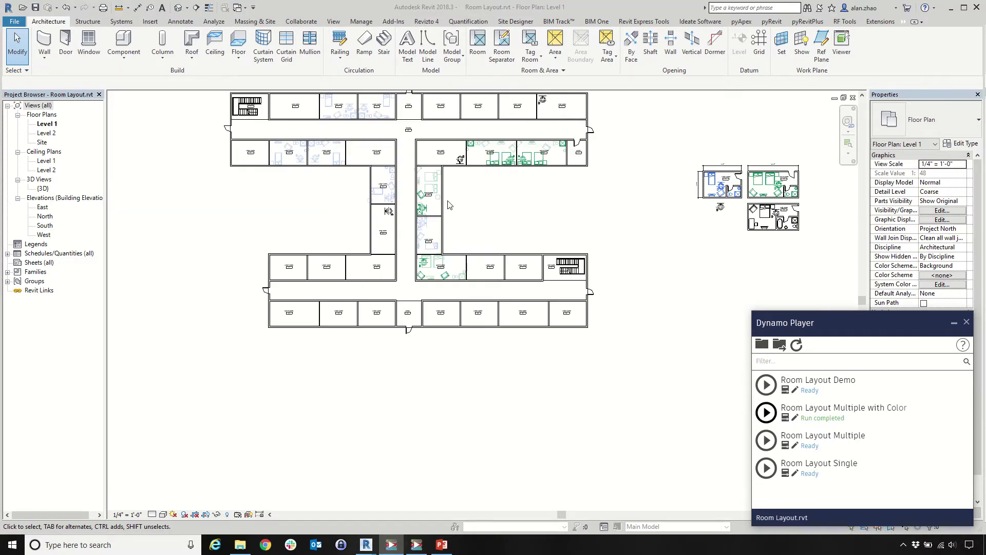
scroll(477, 139, up, 6)
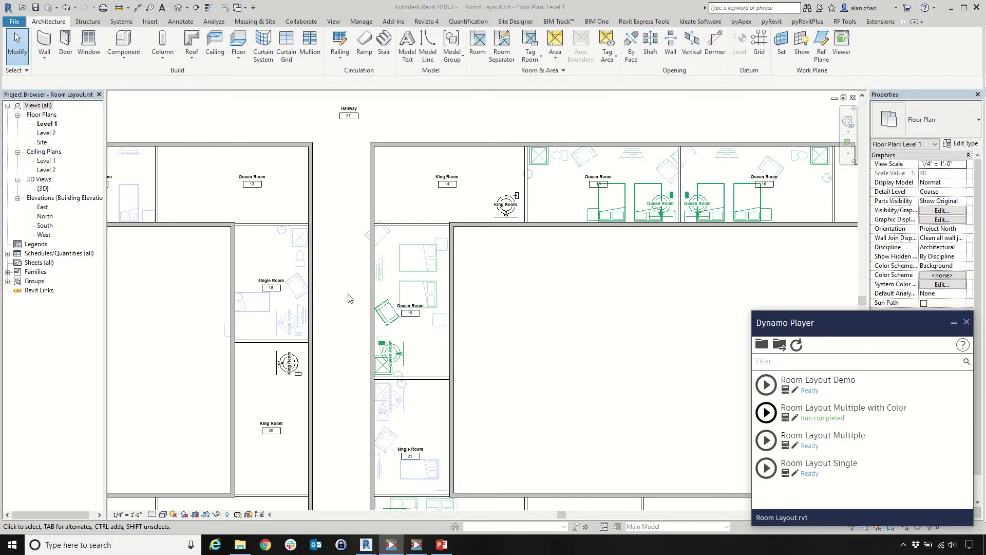
Set the Layout ID tag in template King Room 77 as the Primary Room
scroll(761, 185, down, 6)
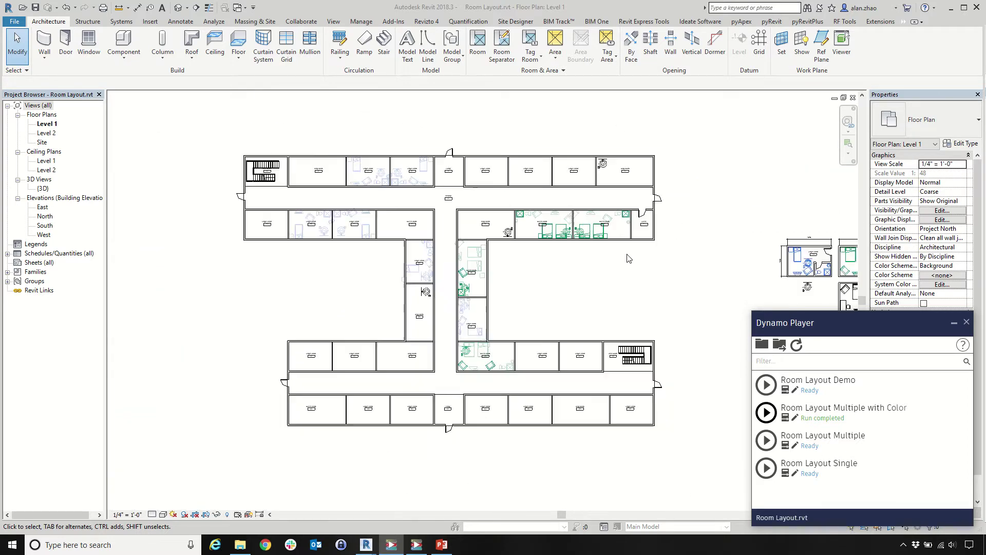
scroll(652, 293, down, 2)
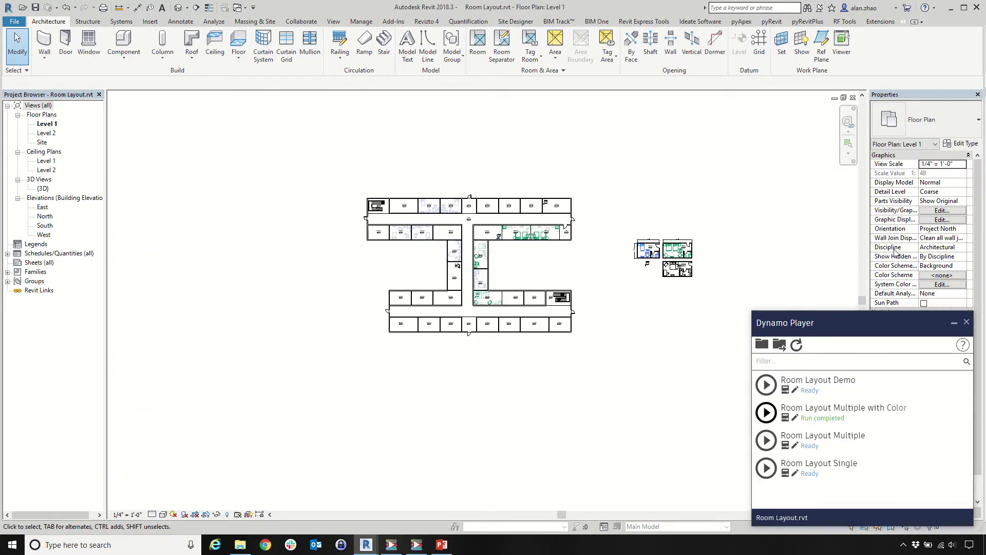
scroll(675, 283, up, 2)
scroll(675, 283, up, 5)
click(537, 199)
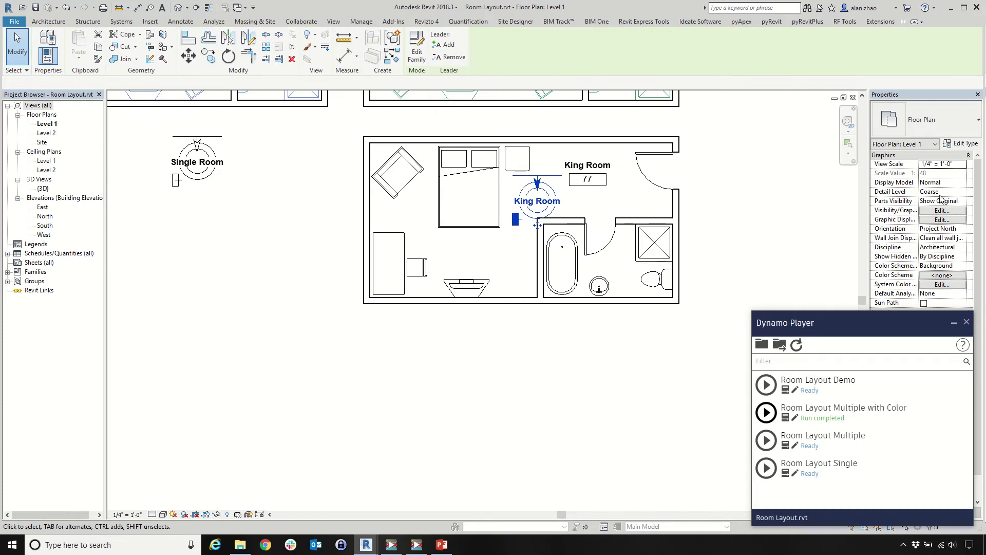
click(929, 175)
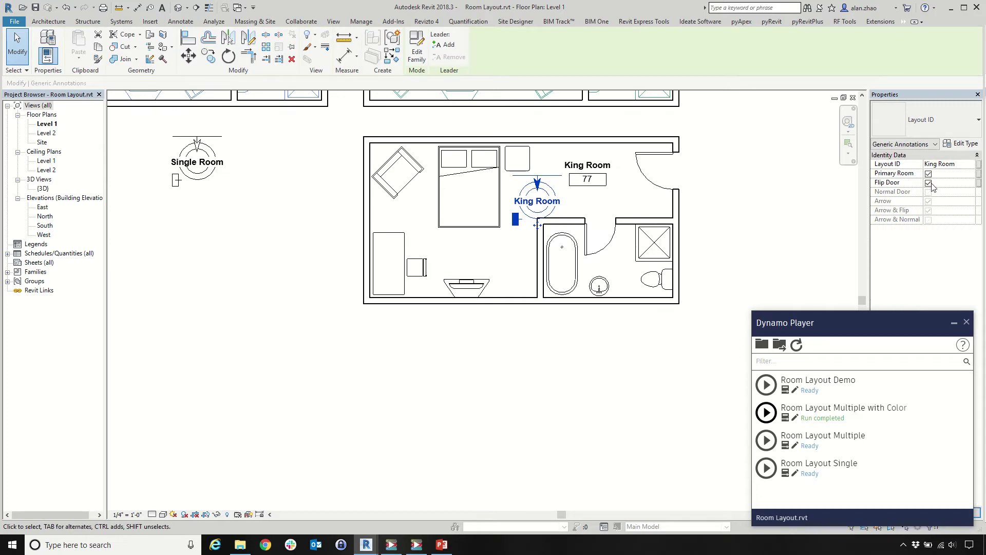
click(633, 382)
scroll(691, 351, down, 2)
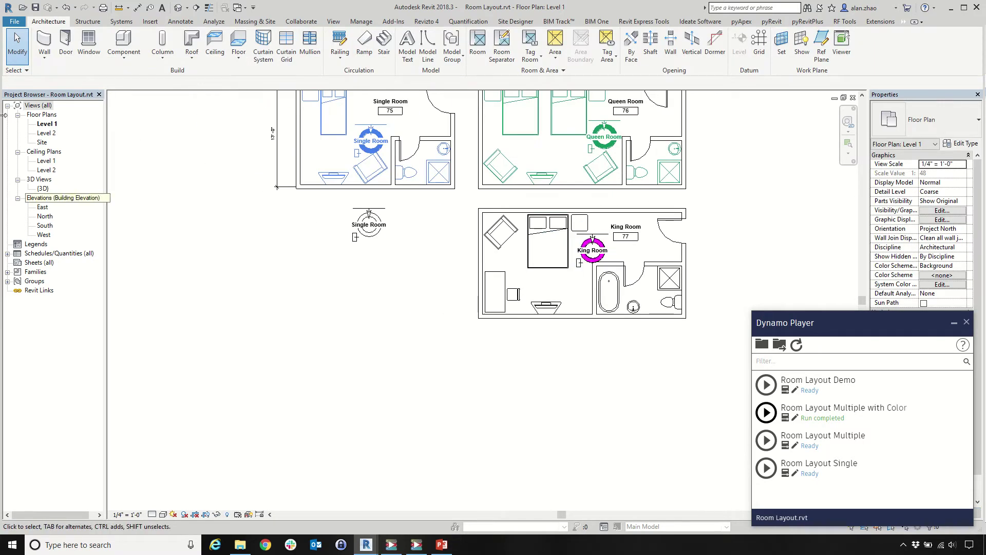
Open the Level 2 floor plan and delete the stray Layout ID tags above the building, keeping only one King Room tag
double_click(51, 133)
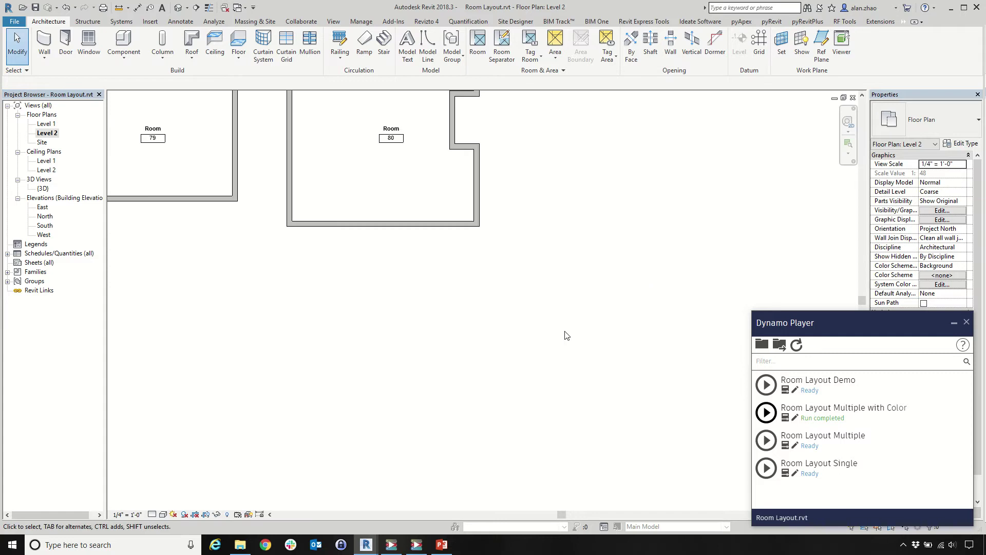
scroll(570, 318, down, 6)
scroll(246, 214, up, 4)
scroll(461, 354, down, 3)
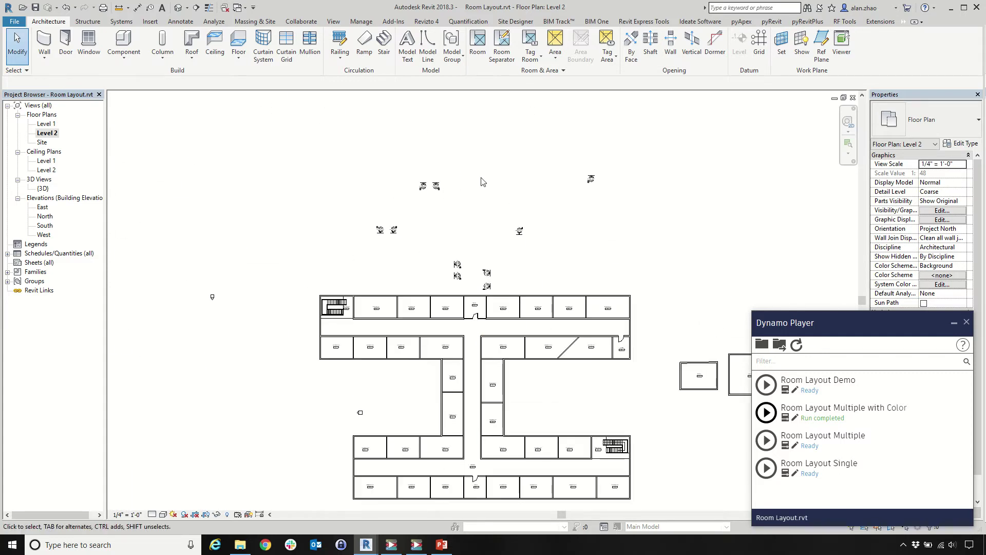
drag(664, 291, 243, 122)
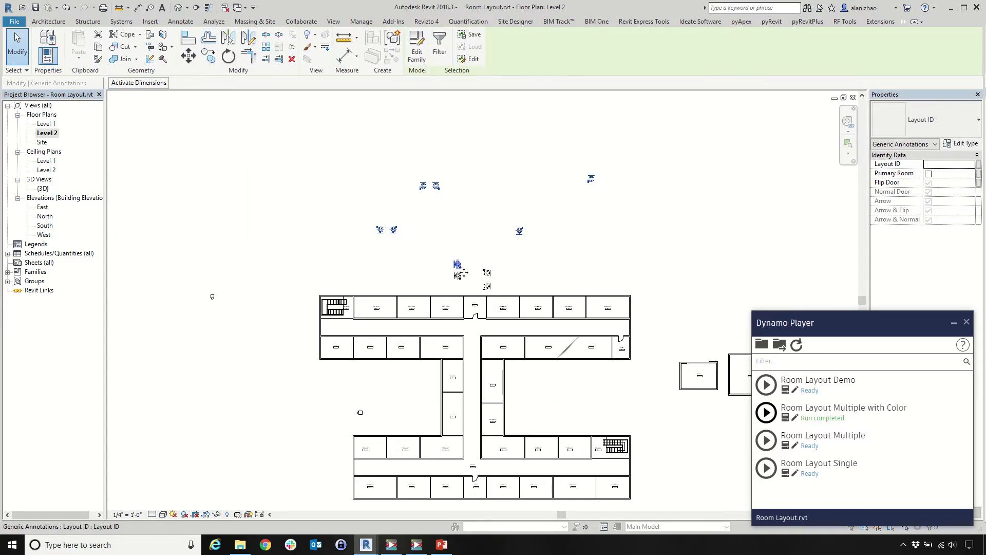
key(Escape)
scroll(483, 282, up, 5)
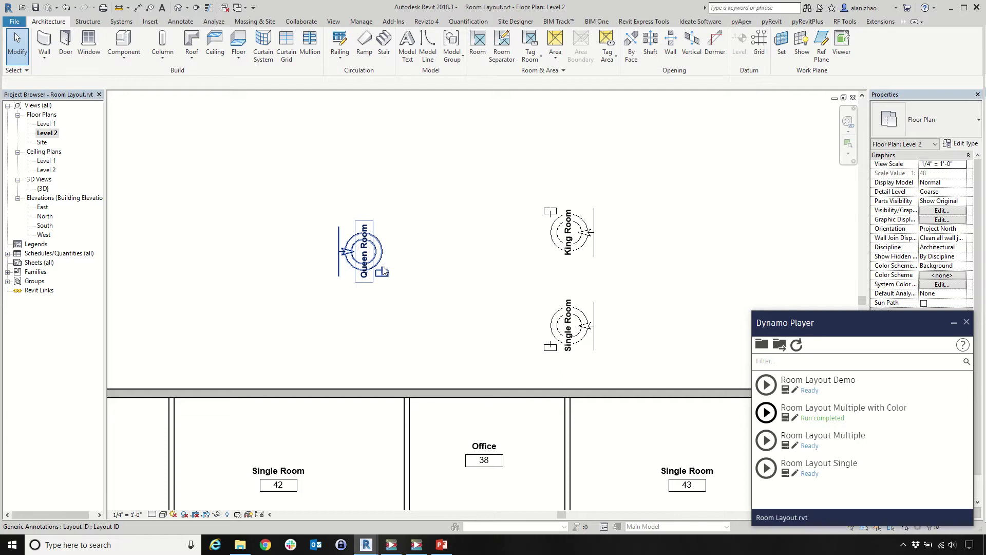
click(366, 256)
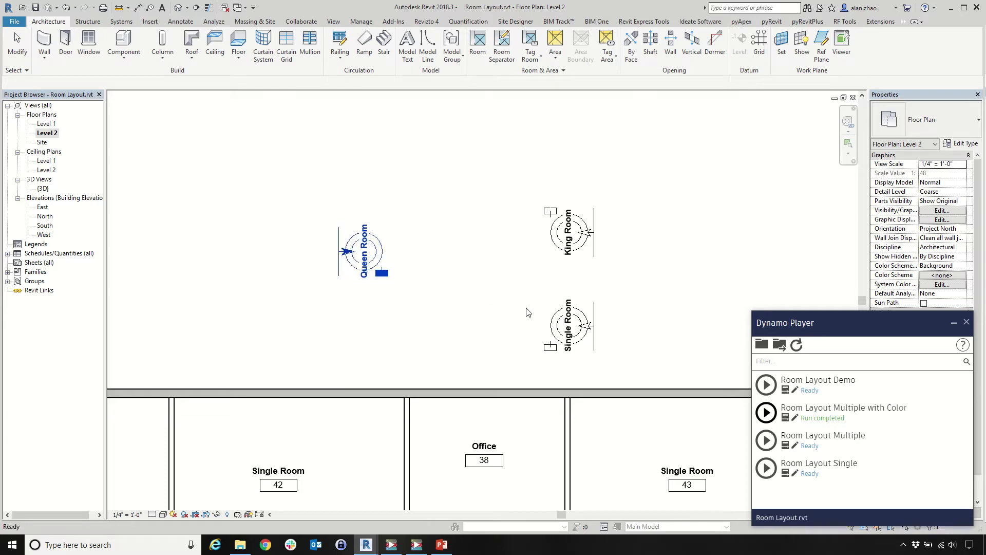
click(591, 307)
key(Delete)
Place a rotated King Room Layout ID tag in King Room 56, created from the remaining King Room tag
click(589, 255)
scroll(321, 155, down, 4)
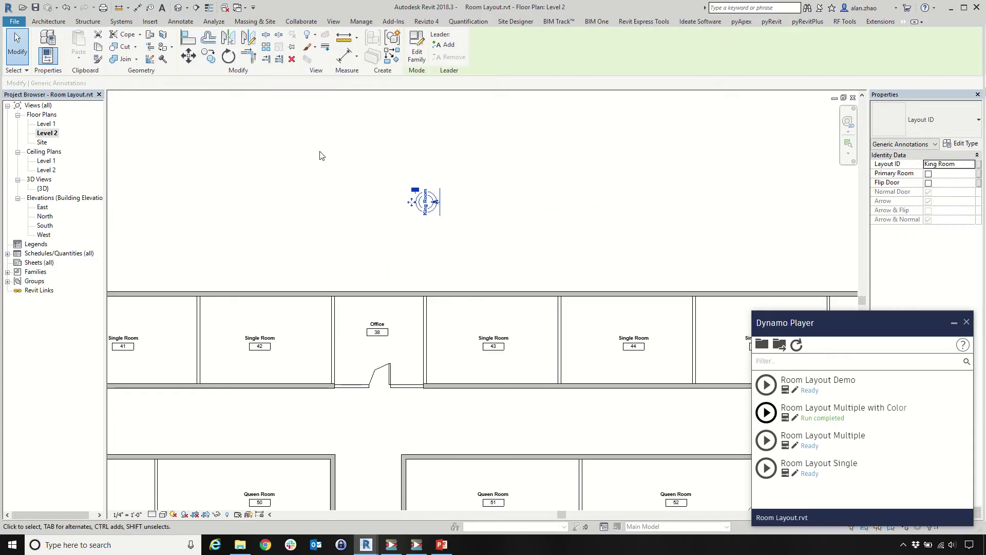
click(391, 58)
scroll(386, 199, down, 4)
scroll(475, 403, up, 6)
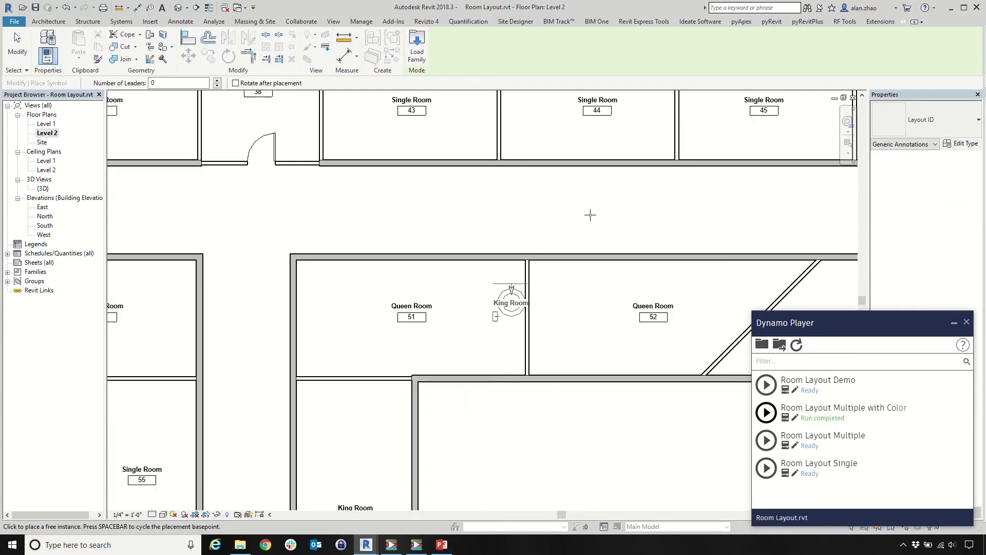
scroll(589, 215, down, 5)
scroll(472, 385, up, 3)
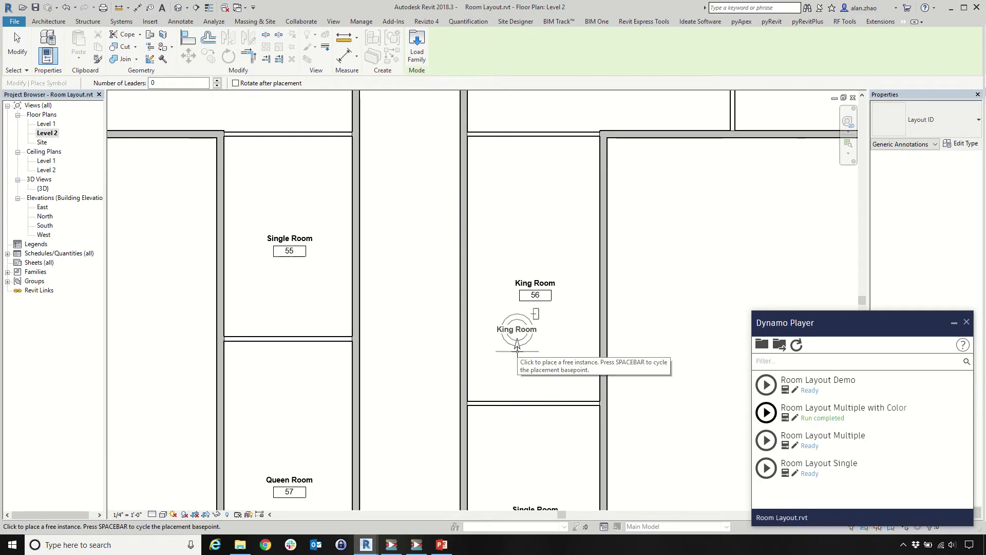
key(space)
scroll(457, 257, down, 2)
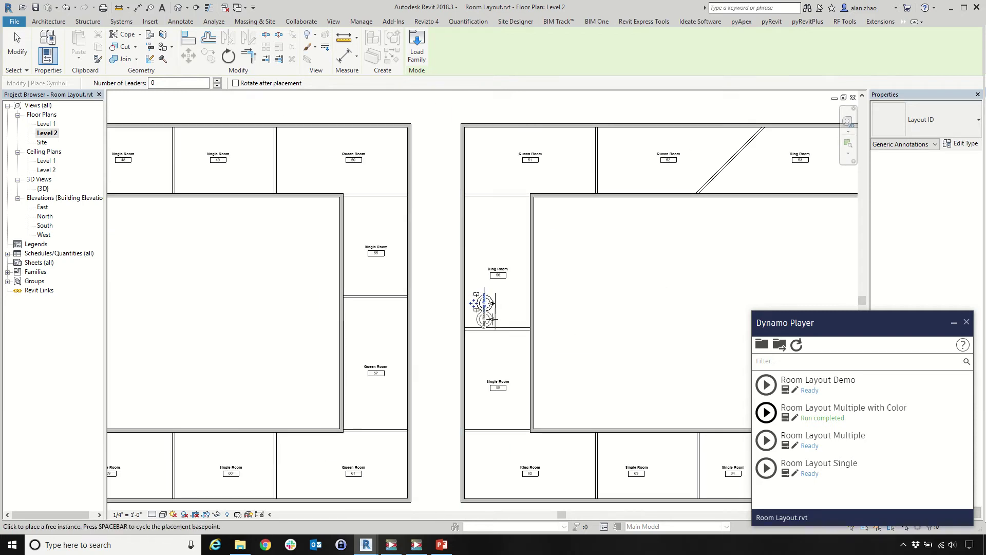
Place another King Room Layout ID tag in King Room 62, rotated to face the room's upper wall
scroll(491, 304, down, 2)
scroll(432, 375, up, 3)
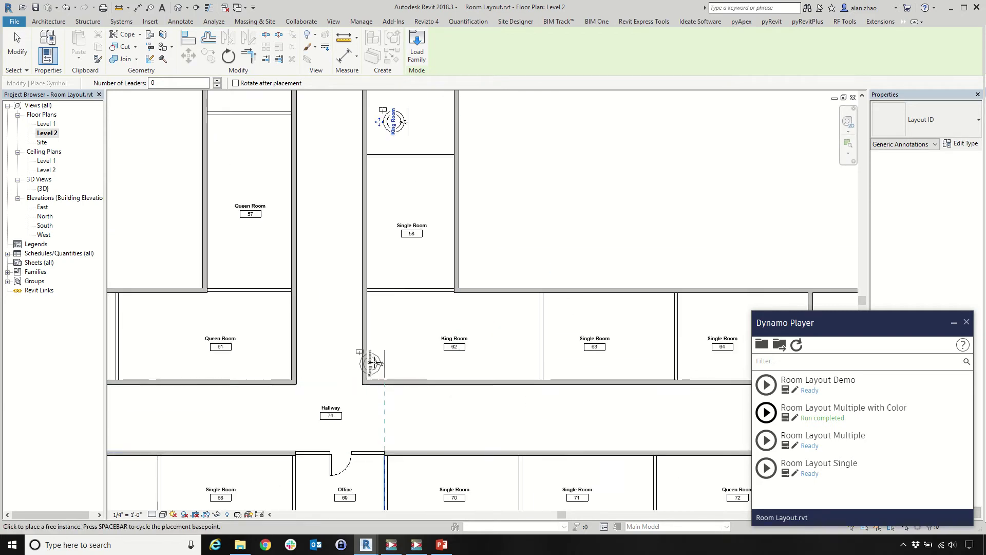
scroll(420, 314, up, 4)
key(space)
click(413, 289)
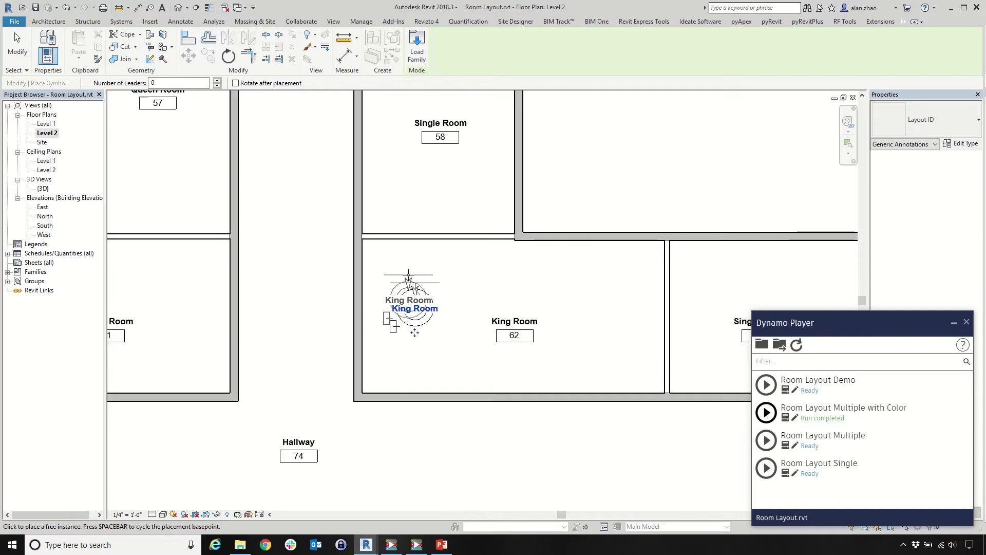
Place a King Room Layout ID tag in Queen Room 61 and turn off its Flip Door option
scroll(408, 274, down, 2)
scroll(166, 286, up, 2)
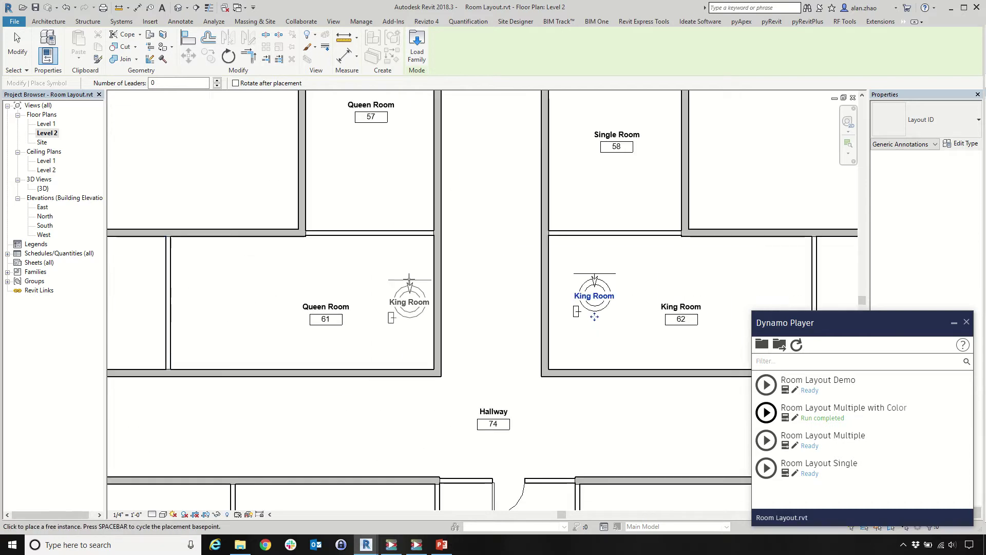
click(389, 270)
key(Escape)
key(Escape)
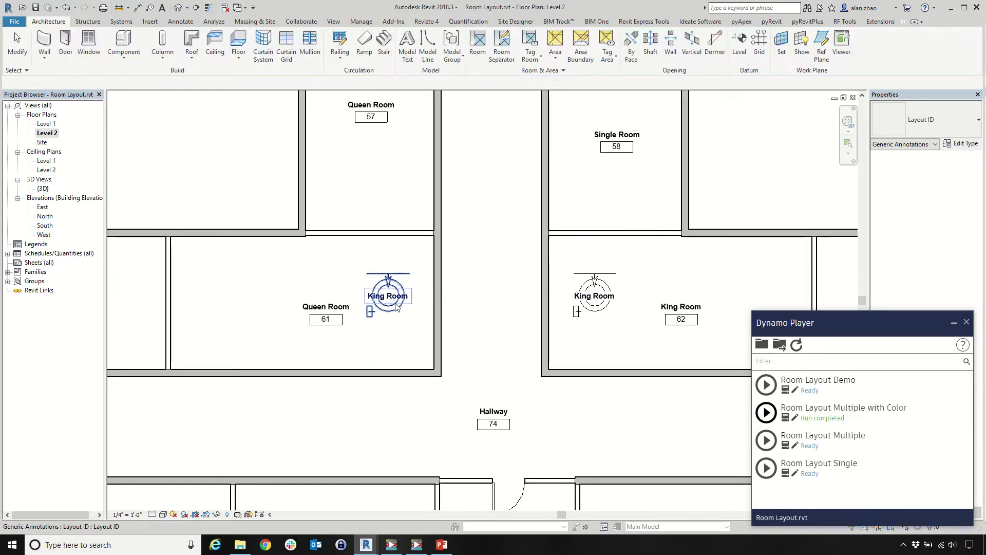
click(388, 295)
click(928, 182)
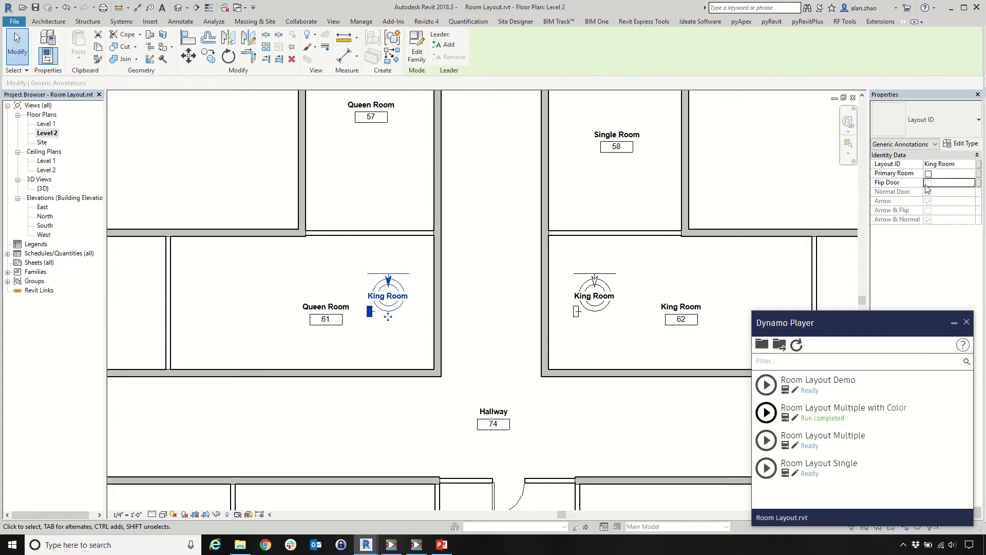
click(502, 306)
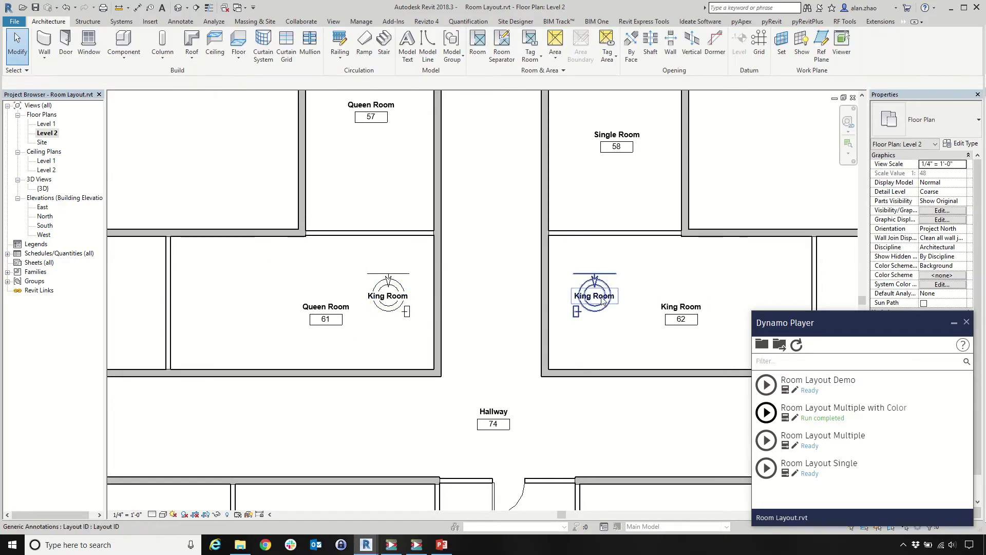
Run the Room Layout Multiple with Color script twice to furnish the rooms with King Room tags, and review the Level 2 plan
scroll(555, 375, down, 3)
scroll(557, 379, up, 4)
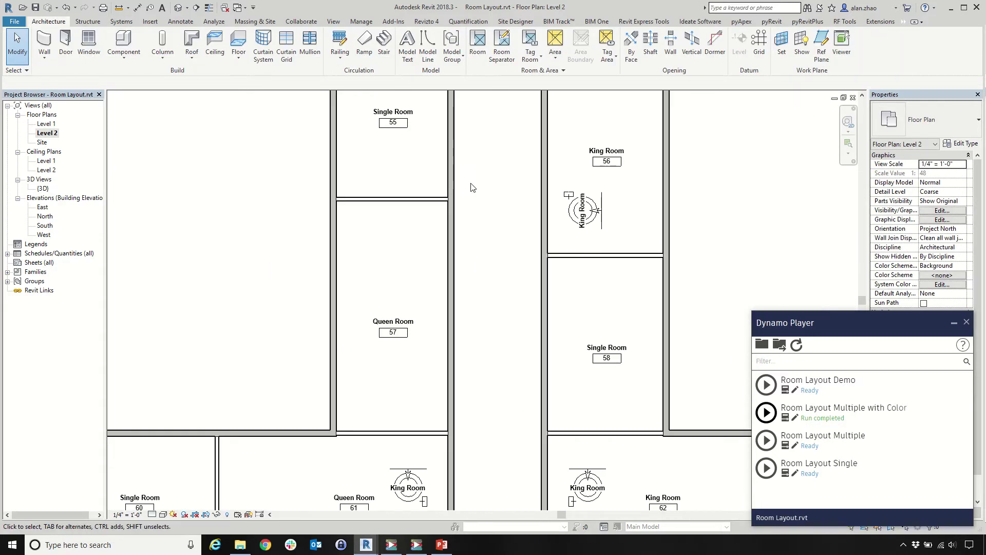
scroll(472, 205, down, 3)
scroll(467, 398, up, 4)
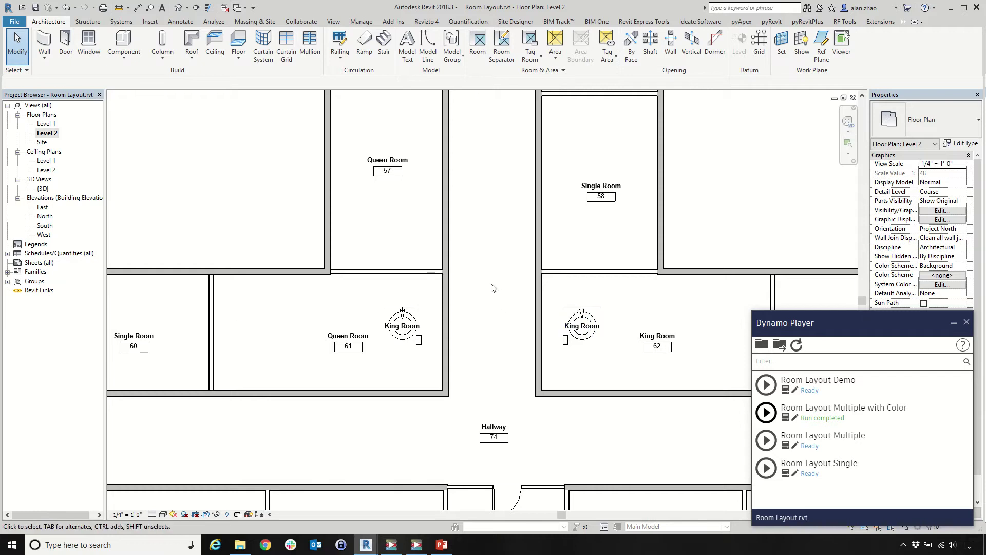
click(767, 413)
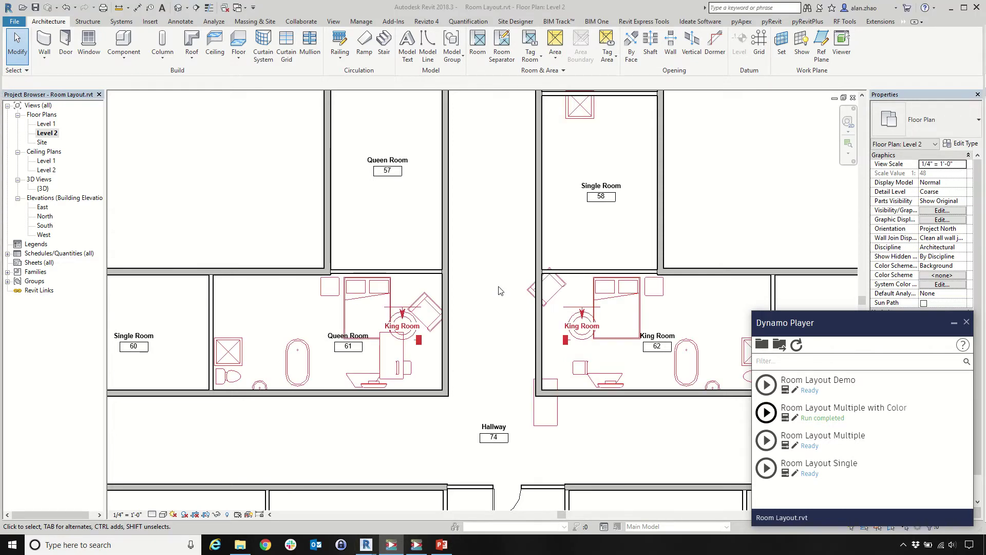
click(766, 412)
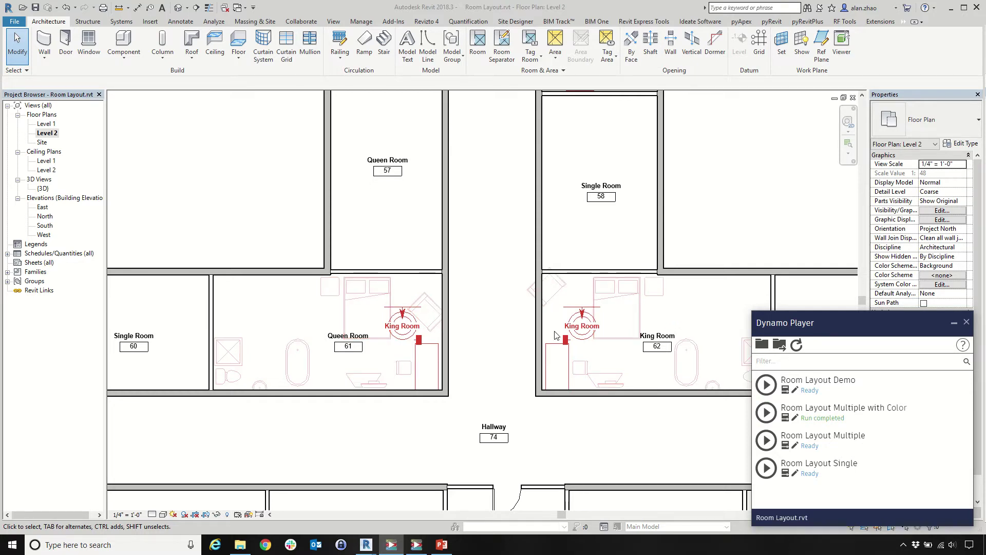
scroll(406, 327, down, 2)
scroll(517, 342, up, 2)
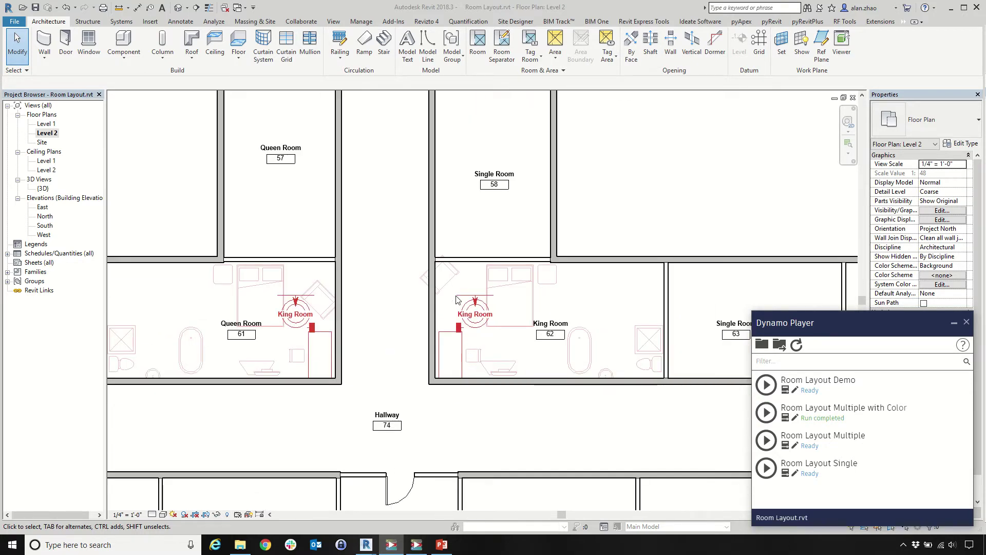
scroll(452, 287, down, 4)
scroll(529, 275, up, 2)
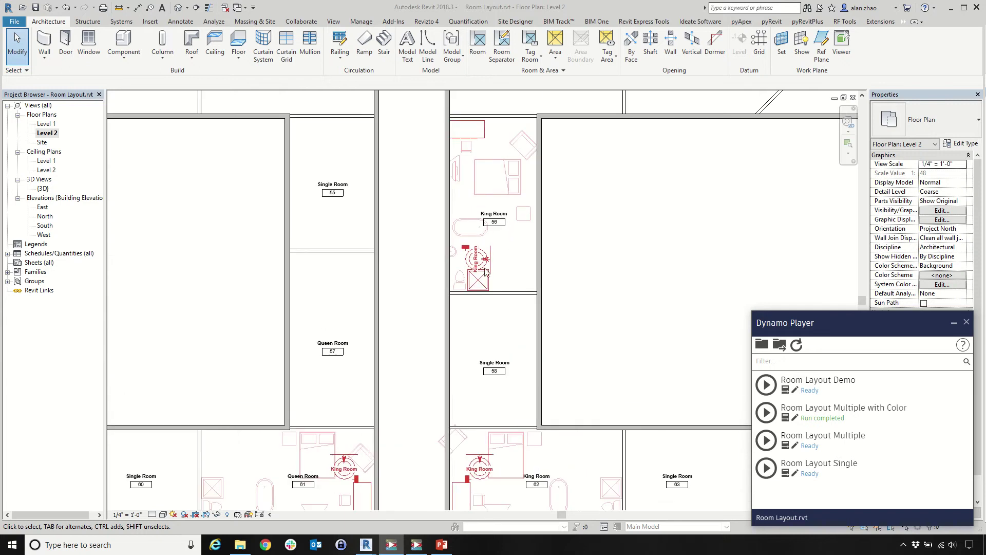
scroll(485, 271, down, 5)
On Level 1, change the bed in template Single Room 75 to Bed-Box Double 53" x 74" and shift it clear of the nightstand
double_click(41, 124)
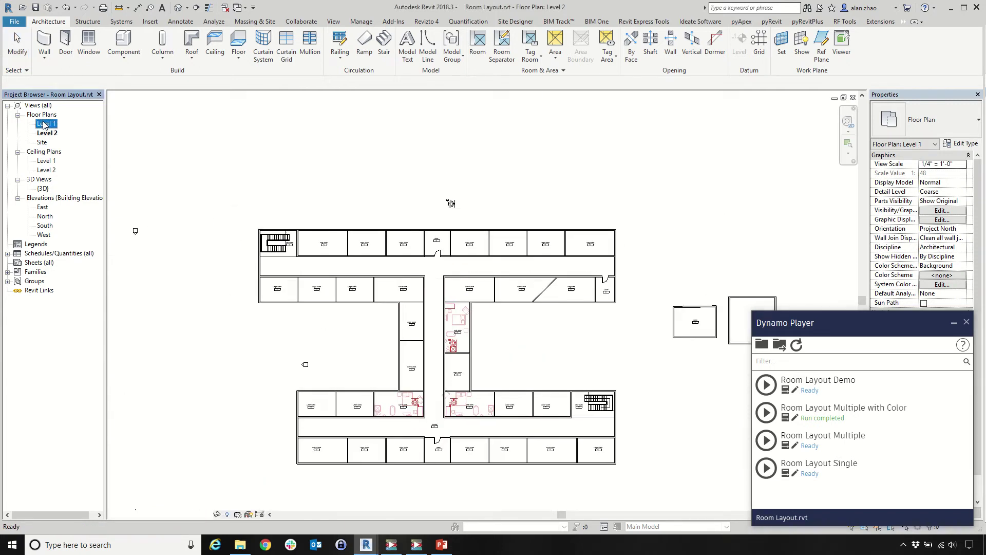
scroll(590, 321, down, 5)
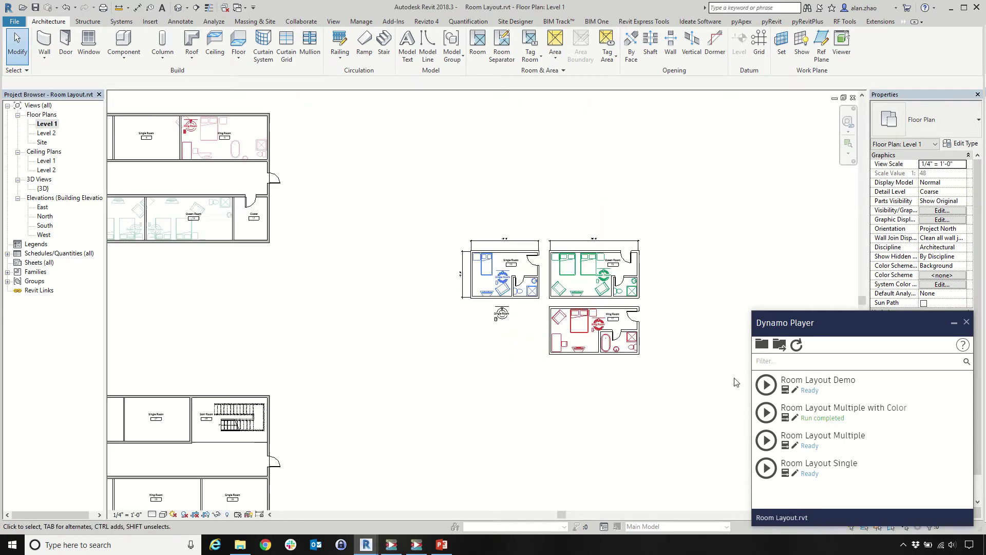
scroll(590, 321, up, 6)
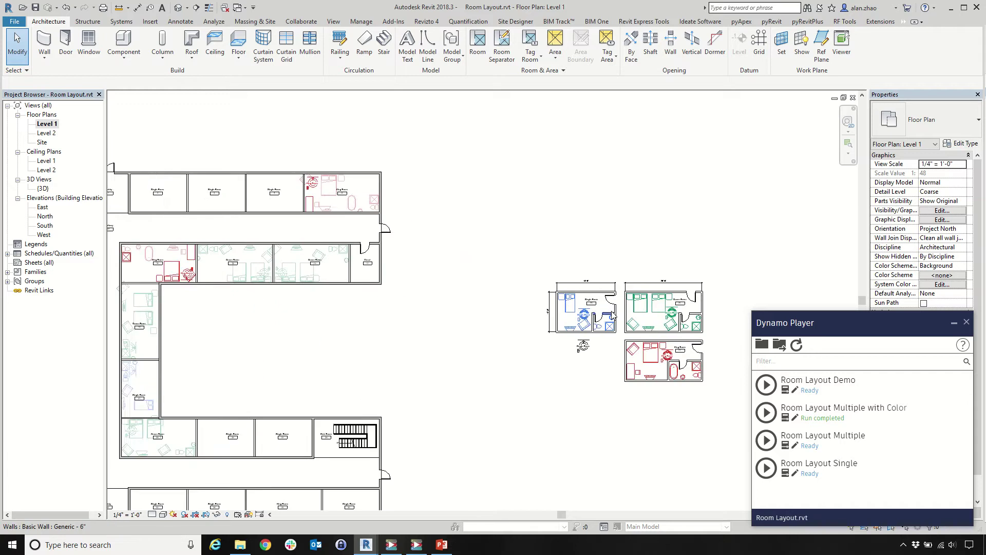
click(468, 278)
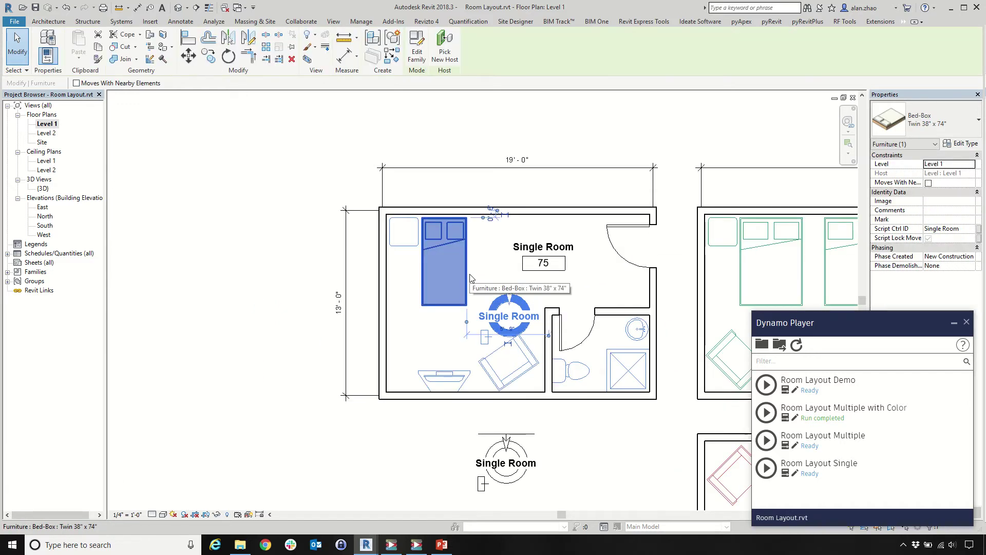
click(917, 114)
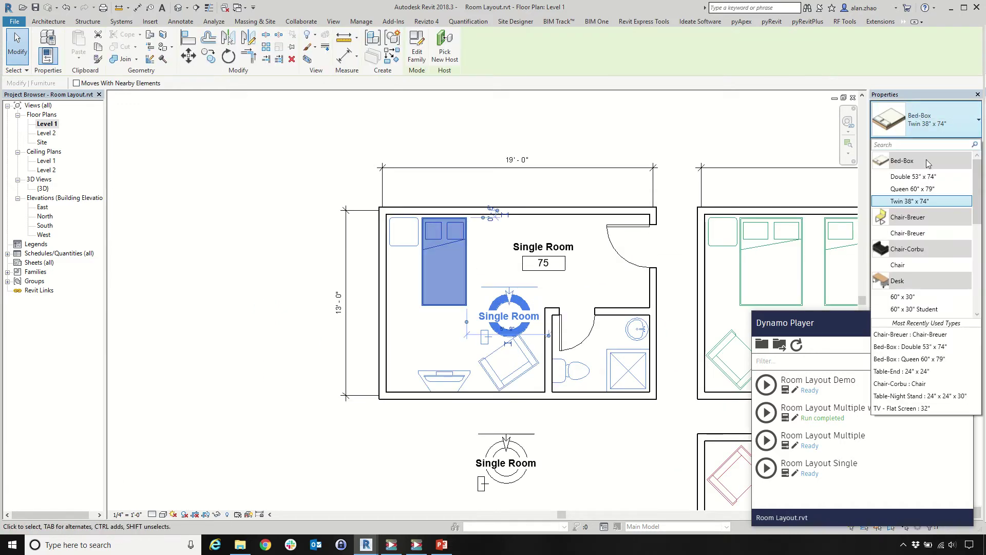
click(913, 176)
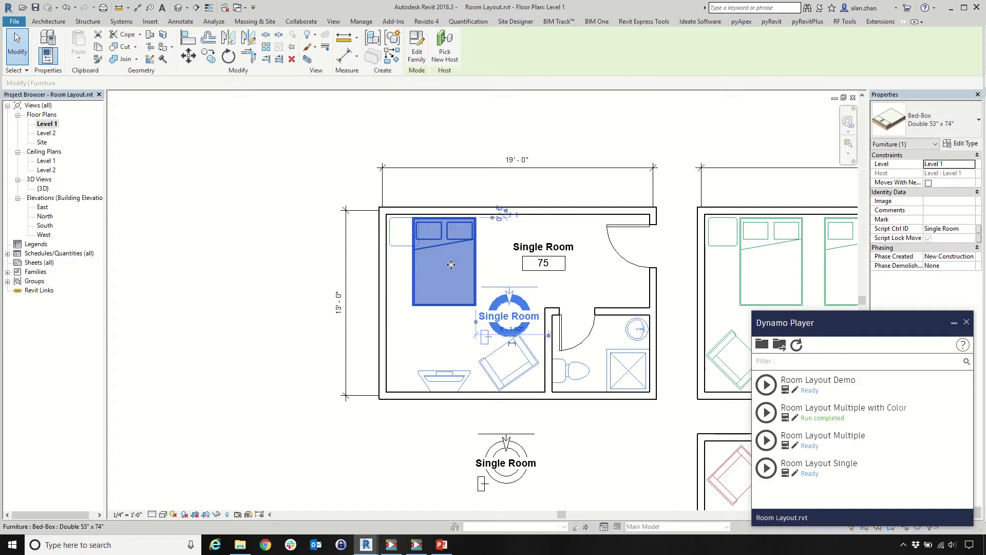
drag(471, 245, 464, 248)
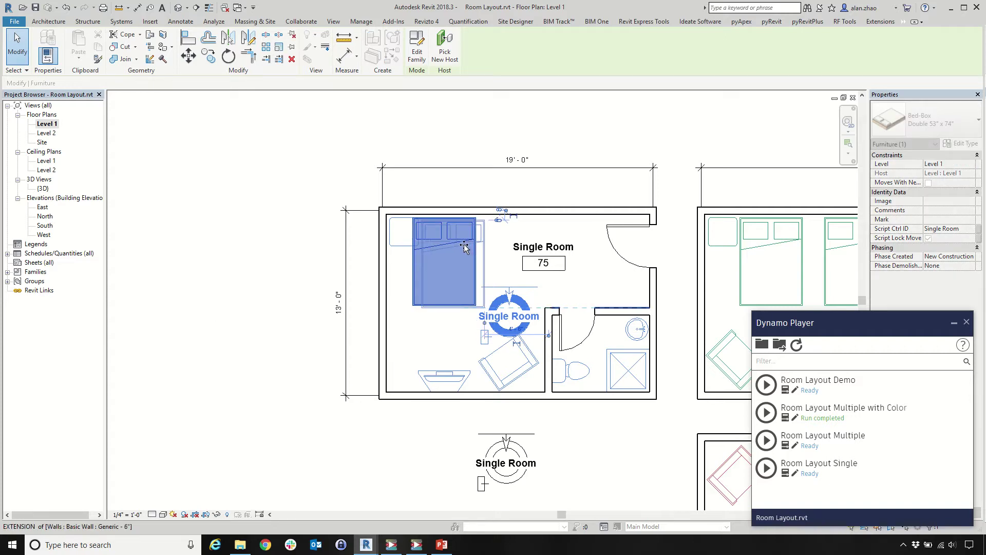
click(213, 306)
Delete the Chair-Corbu armchair from template Single Room 75
scroll(457, 388, up, 3)
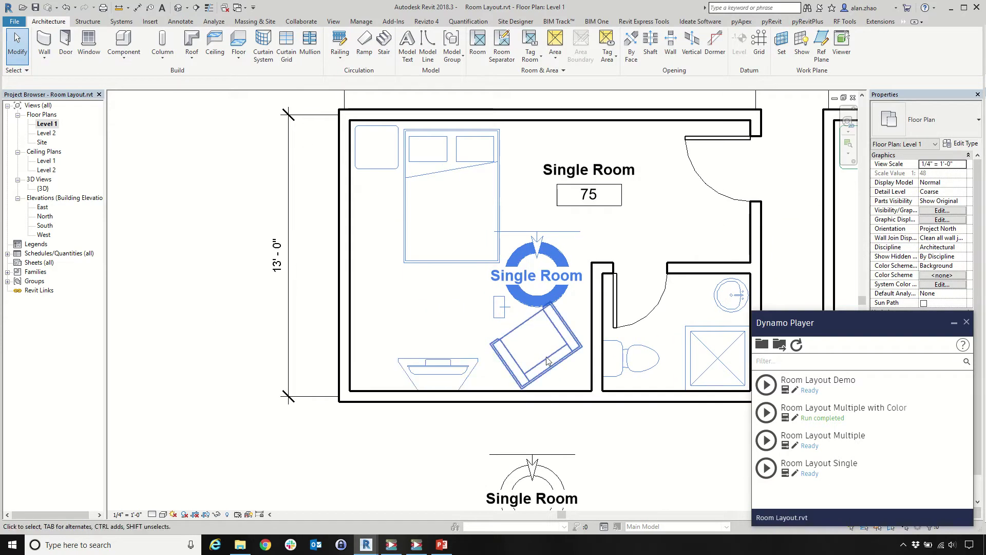
click(537, 342)
scroll(273, 283, down, 2)
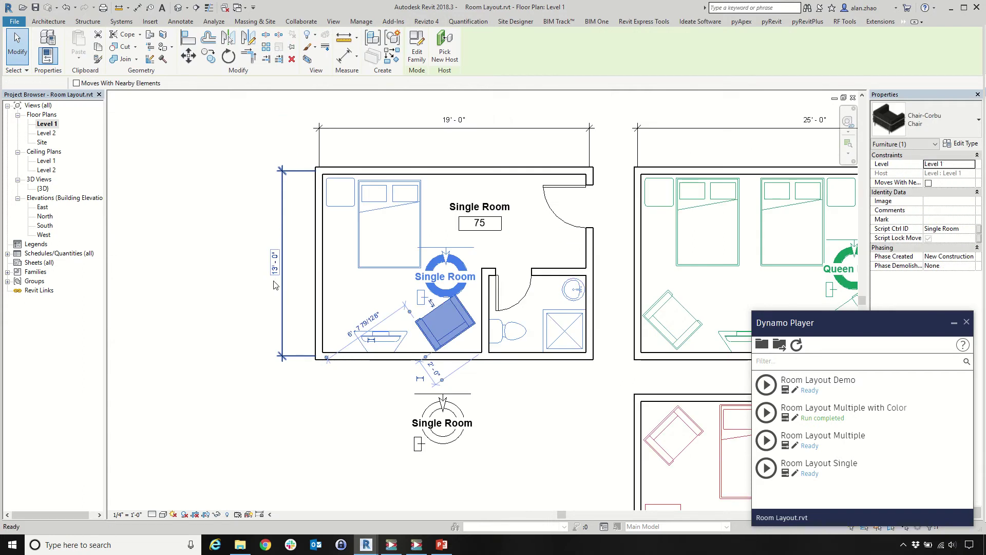
key(Delete)
Change the bed nearer the bathroom in template Queen Room 76 to Bed-Box Twin 38" x 74"
scroll(268, 246, down, 2)
scroll(603, 225, up, 2)
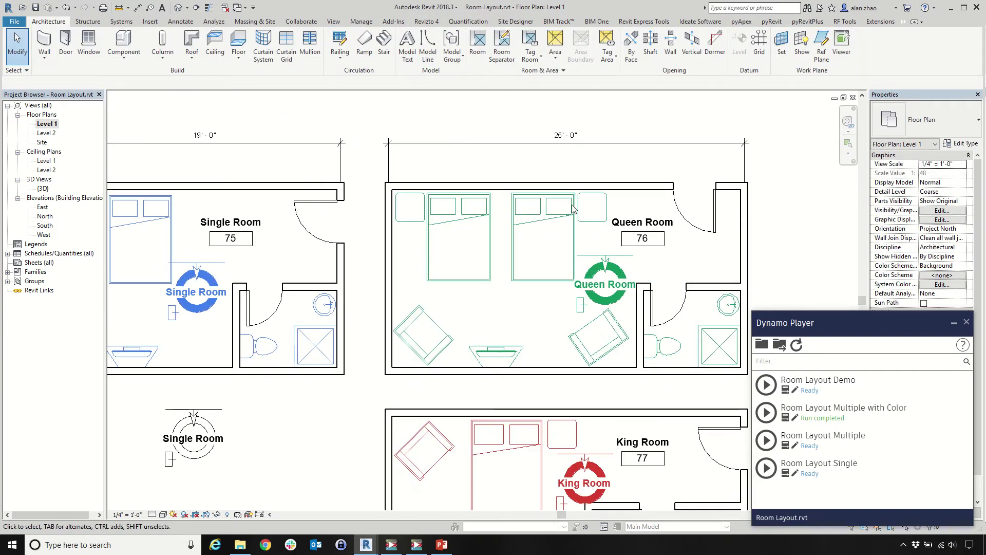
click(589, 216)
click(550, 236)
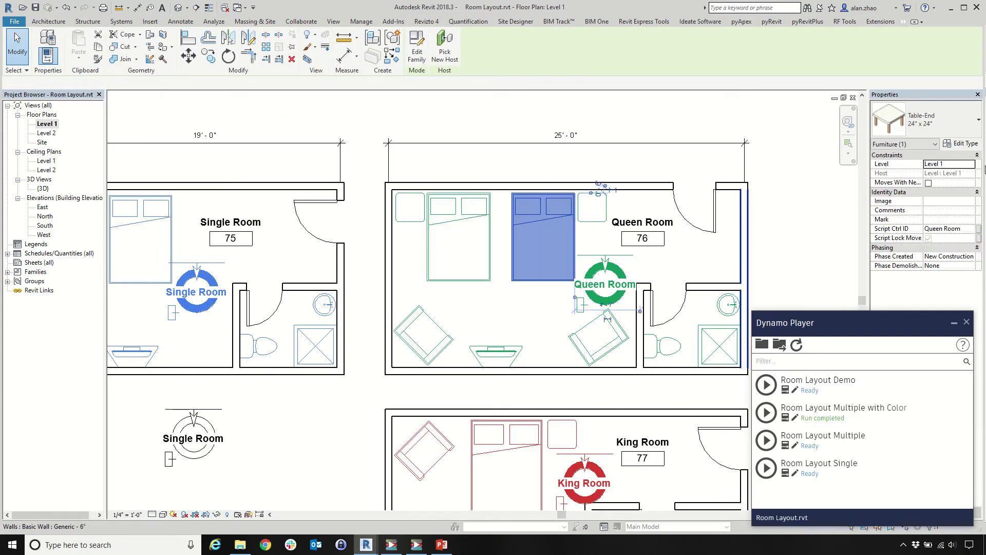
click(935, 145)
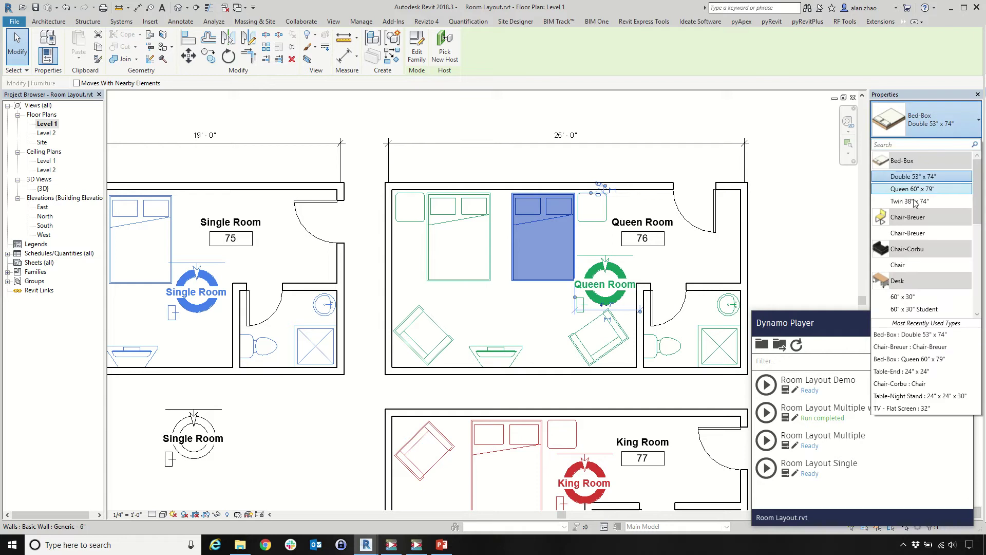
click(577, 267)
click(480, 138)
scroll(414, 298, down, 2)
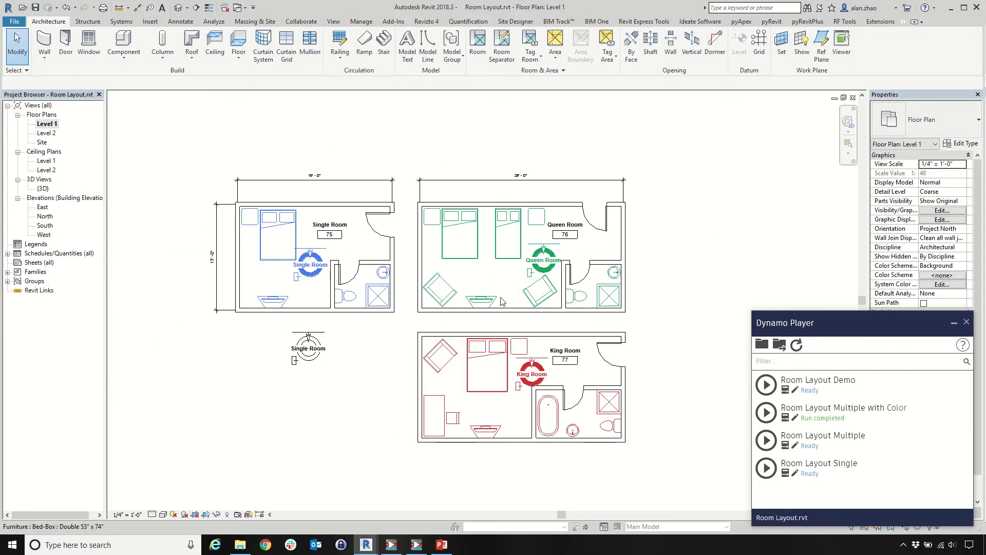
Move the desk chair in template King Room 77 down along the desk, about 11'-0" from the room's upper wall
scroll(502, 454, up, 2)
click(411, 371)
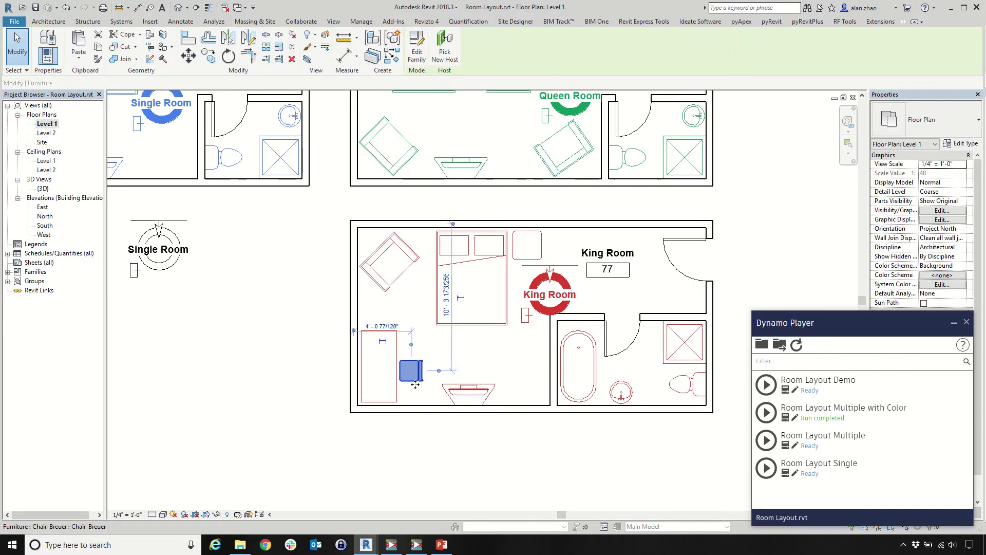
scroll(413, 380, up, 2)
drag(414, 407, 414, 407)
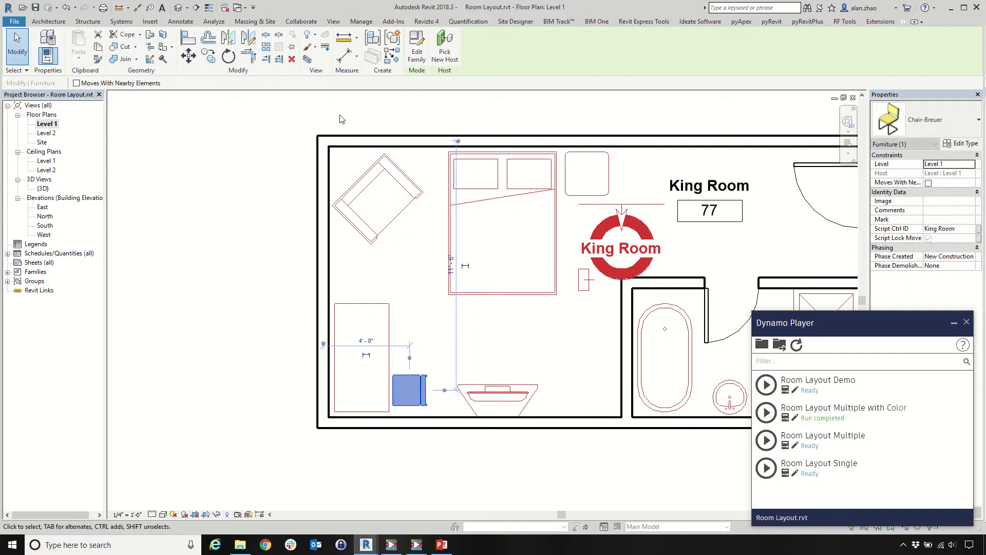
Place a second Chair-Breuer facing the desk in template King Room 77, above the existing desk chair
key(c)
key(s)
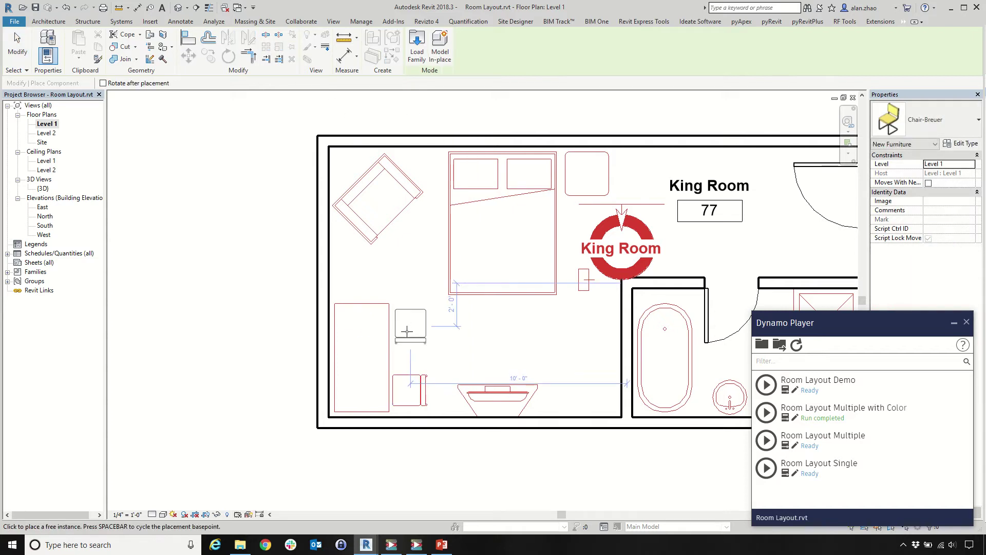
click(407, 329)
key(Escape)
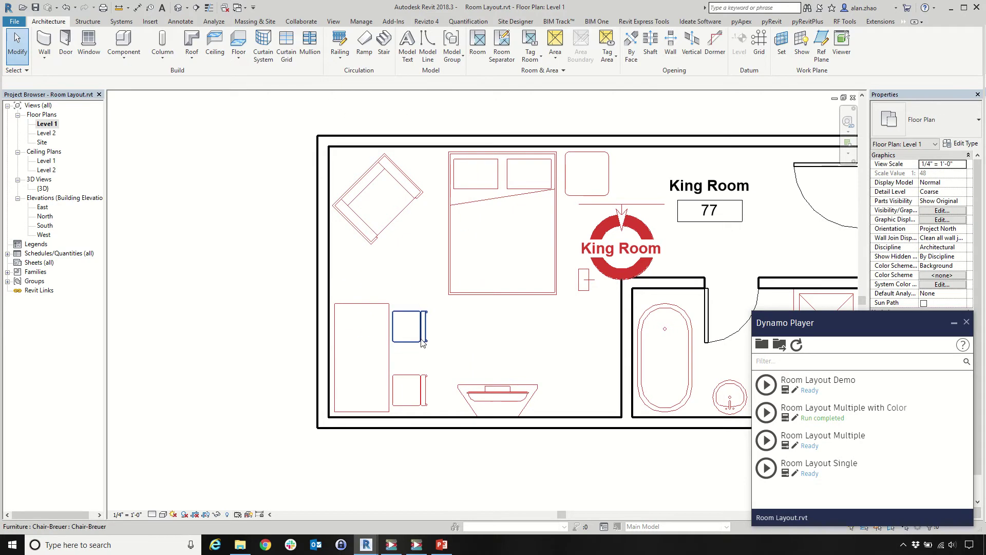
Set the Script Ctrl ID of the second desk chair in template King Room 77 to King Room
click(942, 228)
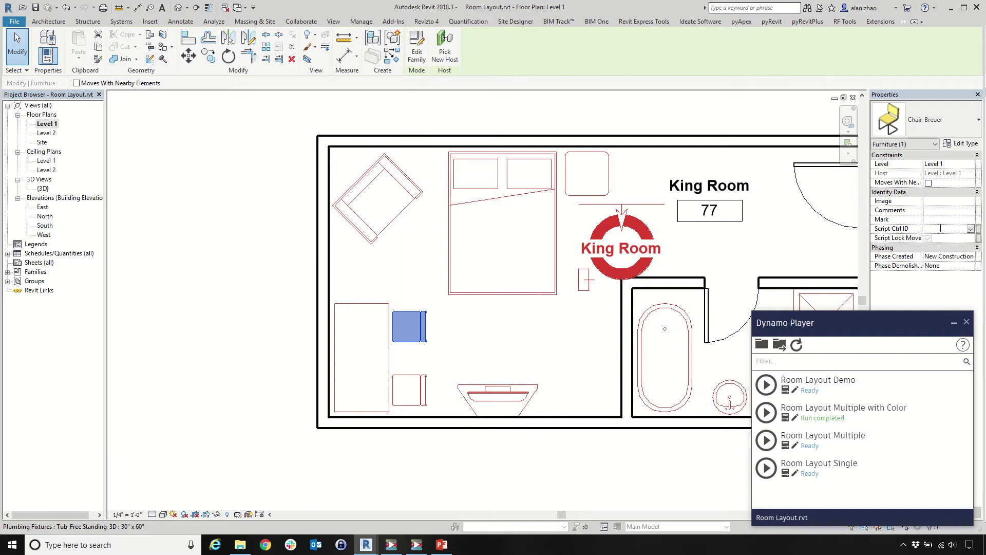
text(King Room)
key(Return)
click(174, 339)
Run the Room Layout Multiple with Color script to apply the edited templates to the tagged rooms
scroll(695, 284, down, 4)
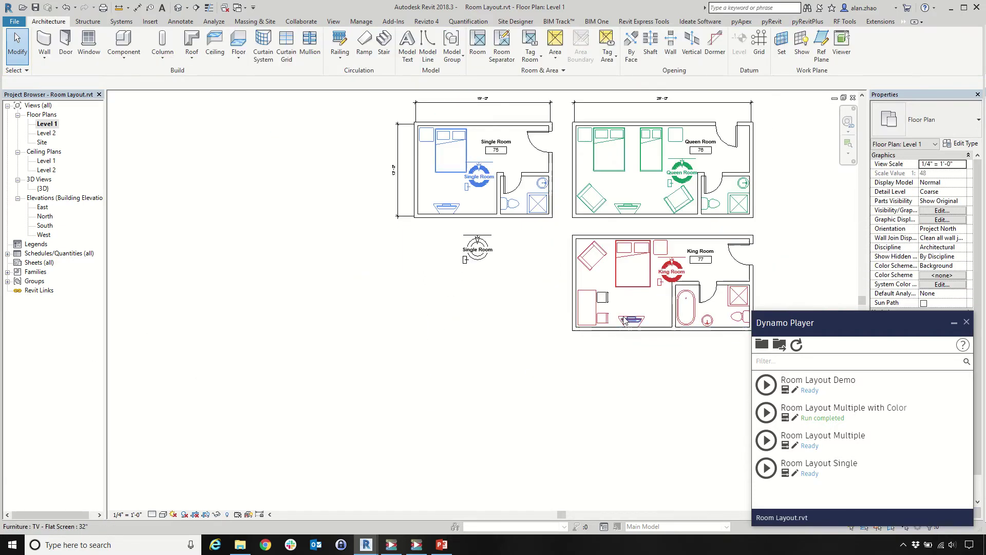
scroll(656, 161, up, 2)
scroll(652, 319, down, 2)
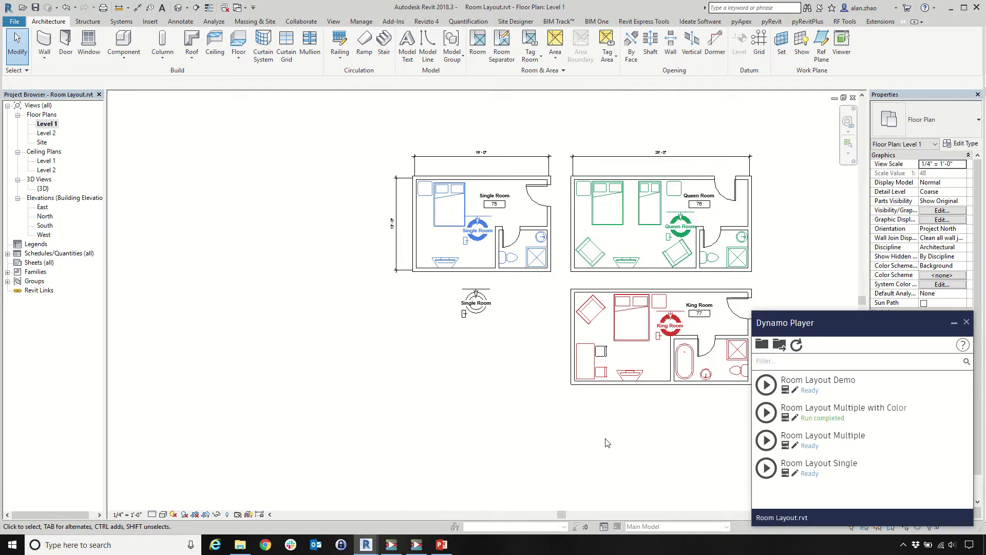
click(767, 423)
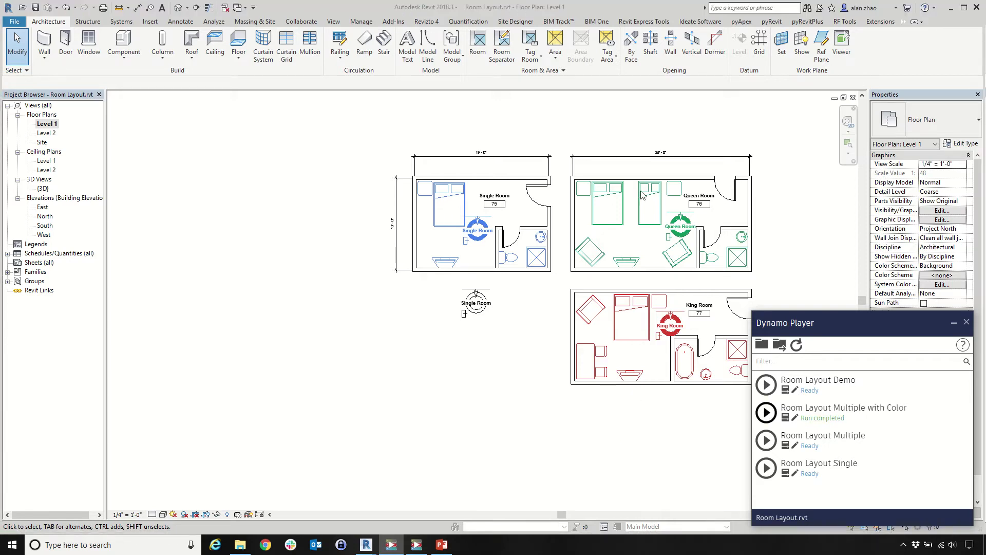
Compare the furniture in Level 1 Single Rooms 6 and 7 with template Single Room 75
scroll(730, 223, down, 3)
scroll(674, 216, up, 5)
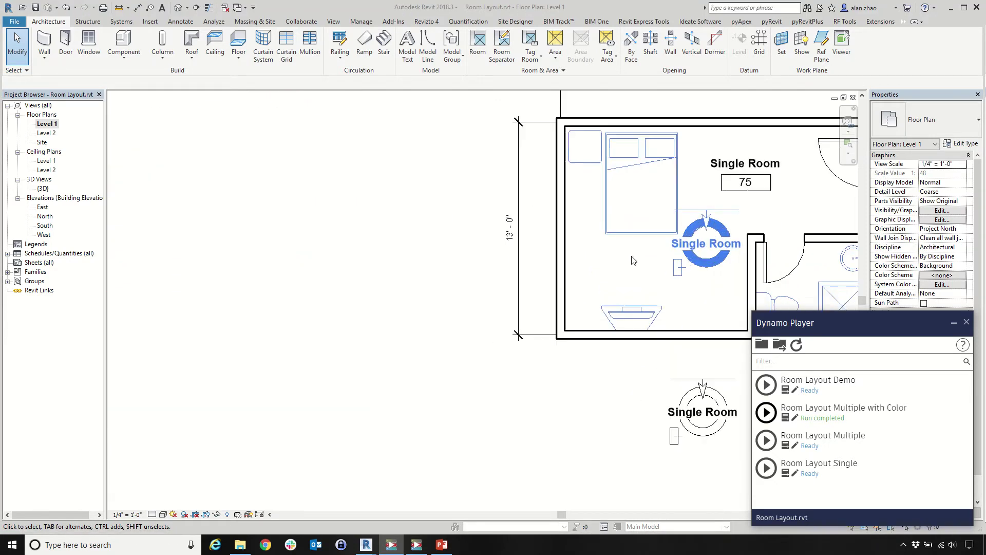
scroll(612, 269, down, 6)
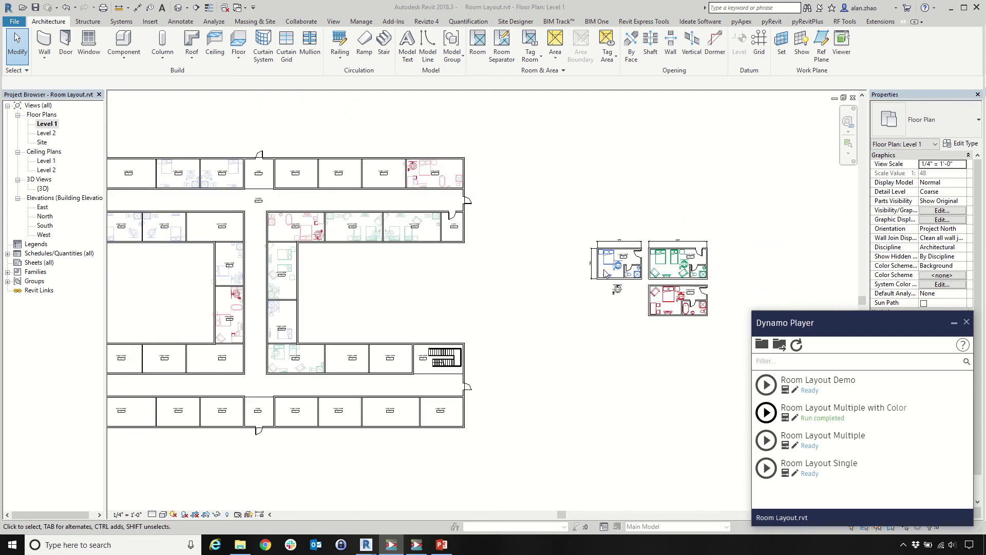
scroll(375, 213, up, 4)
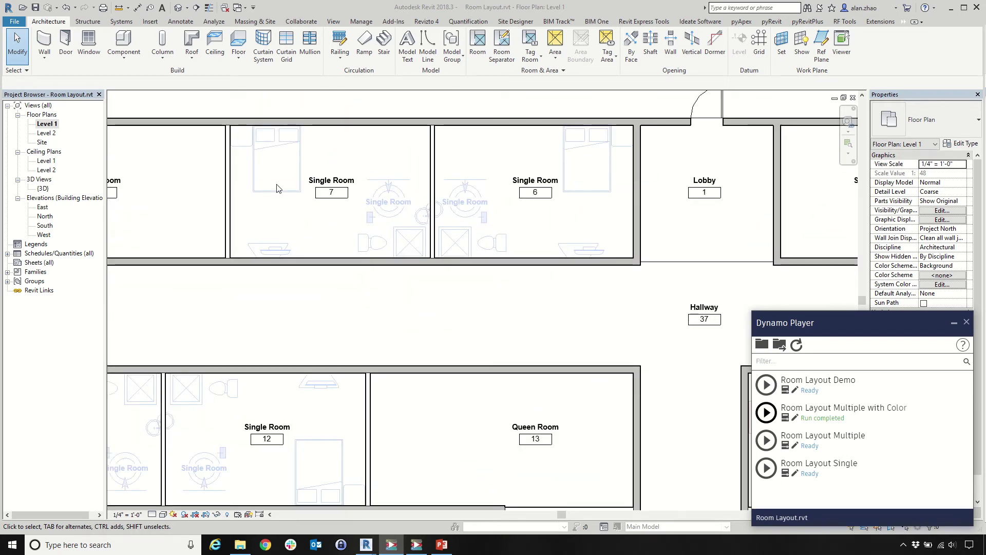
scroll(452, 171, down, 6)
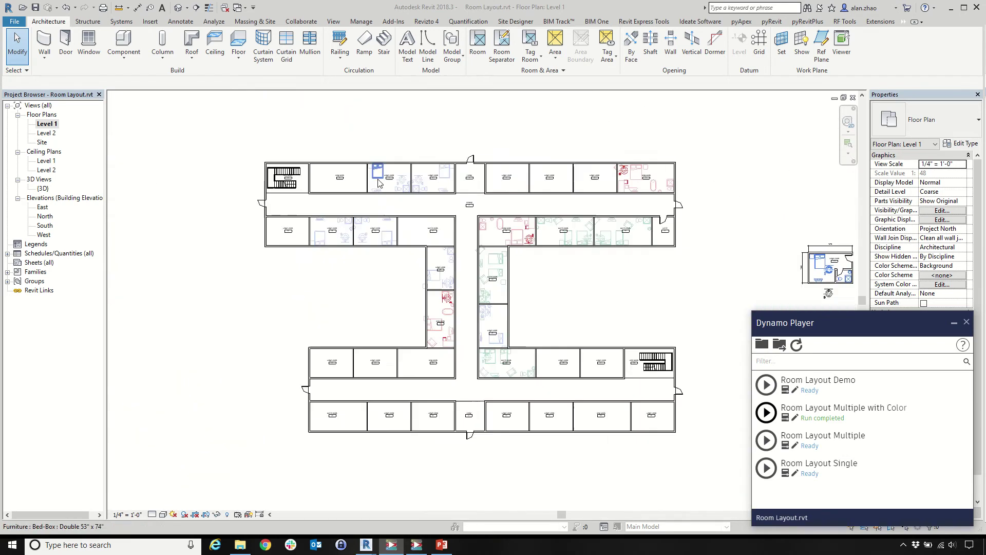
scroll(509, 282, up, 2)
scroll(747, 280, down, 2)
Compare the twin bed in template Queen Room 76 with the beds in Queen Rooms 15, 16 and 19
scroll(747, 279, up, 4)
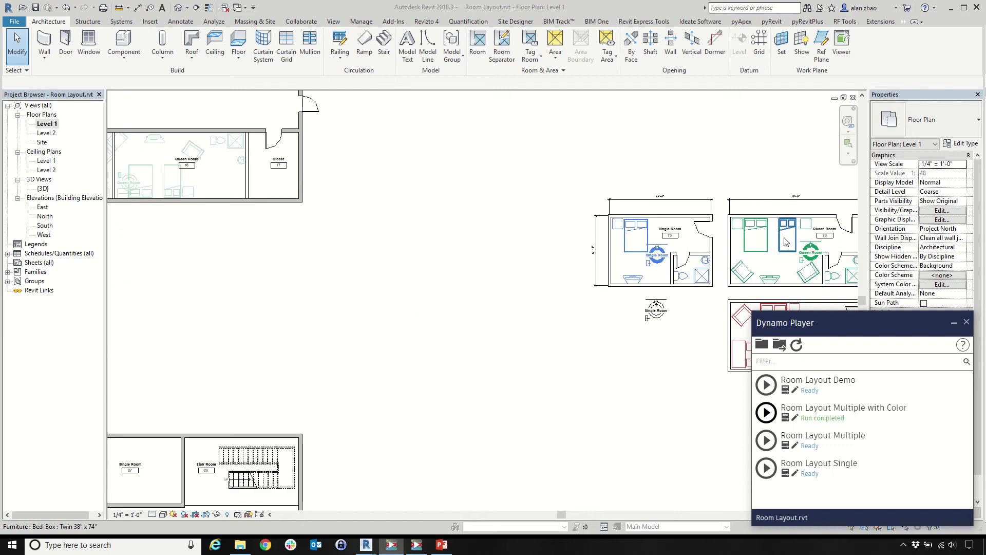
click(784, 241)
scroll(785, 242, down, 4)
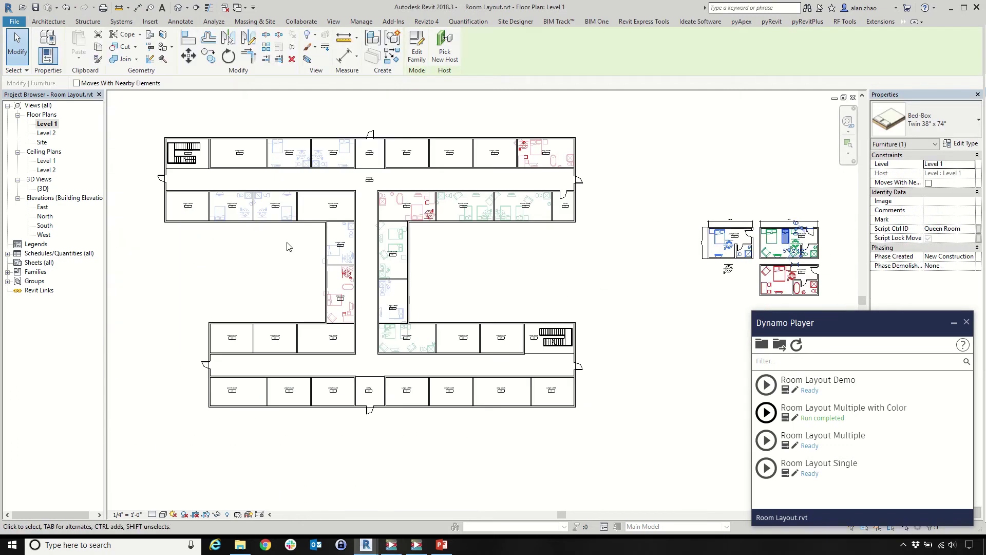
scroll(417, 275, up, 6)
click(416, 273)
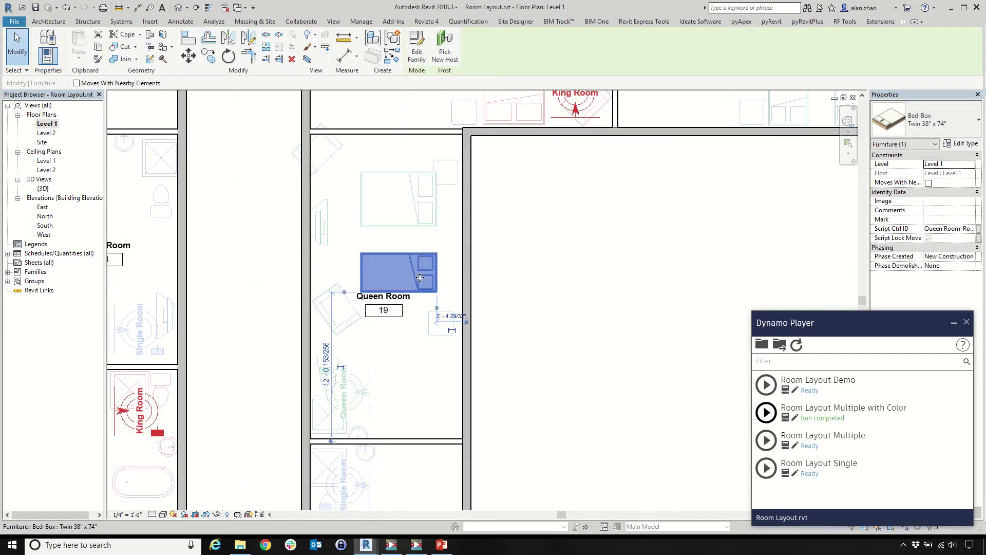
scroll(436, 265, down, 2)
middle_drag(435, 265, 393, 286)
scroll(394, 285, down, 1)
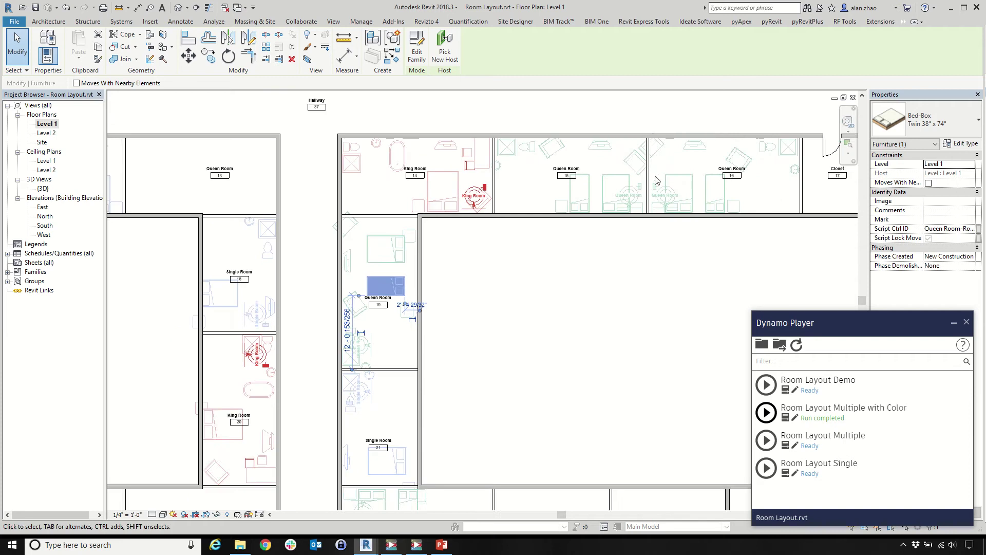
scroll(657, 180, up, 2)
scroll(737, 209, down, 3)
scroll(489, 291, up, 4)
scroll(489, 290, up, 2)
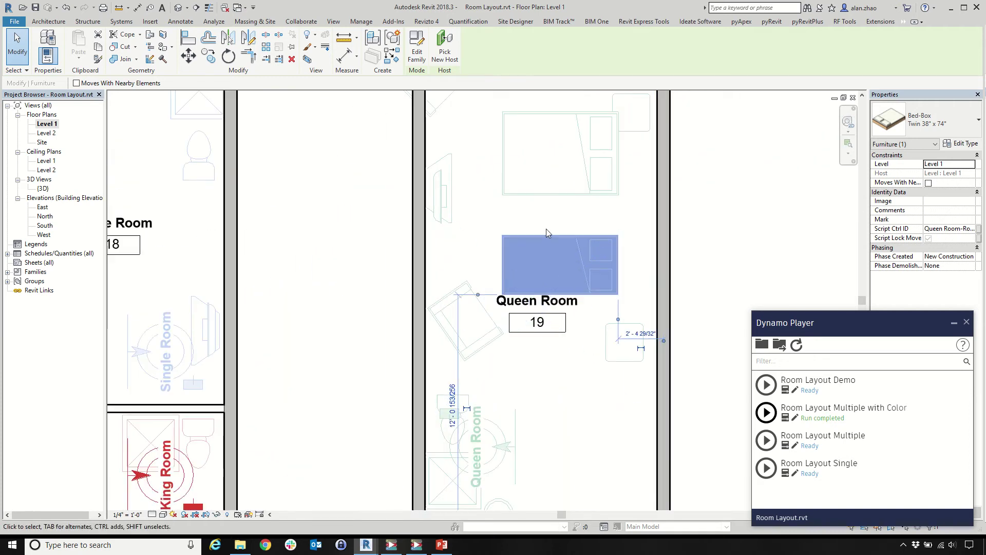
Move both beds in Queen Room 19 together against the wall behind their headboards
ctrl+click(580, 200)
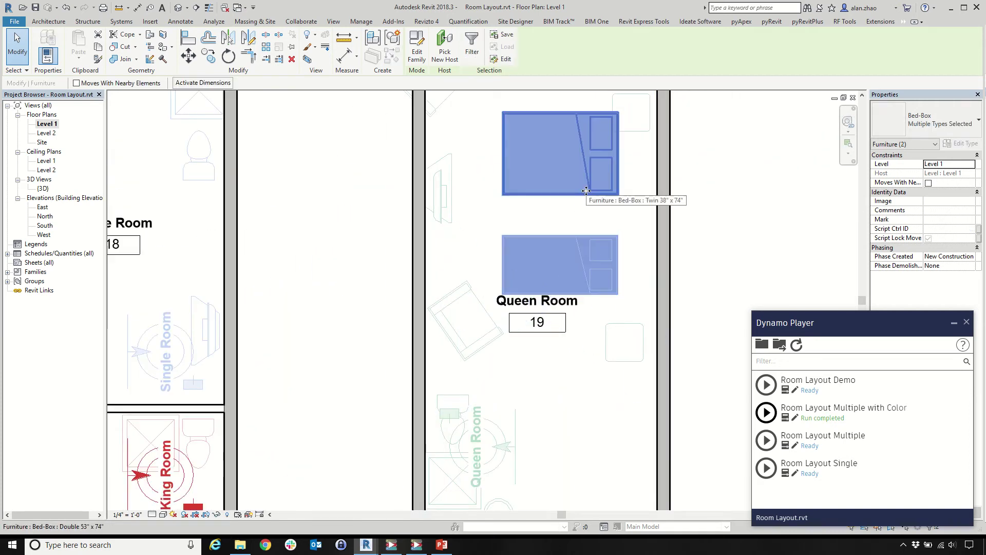
drag(583, 191, 609, 216)
scroll(421, 268, down, 2)
click(539, 250)
Compare the desk chairs in King Room 20 with those in template King Room 77
scroll(514, 247, down, 4)
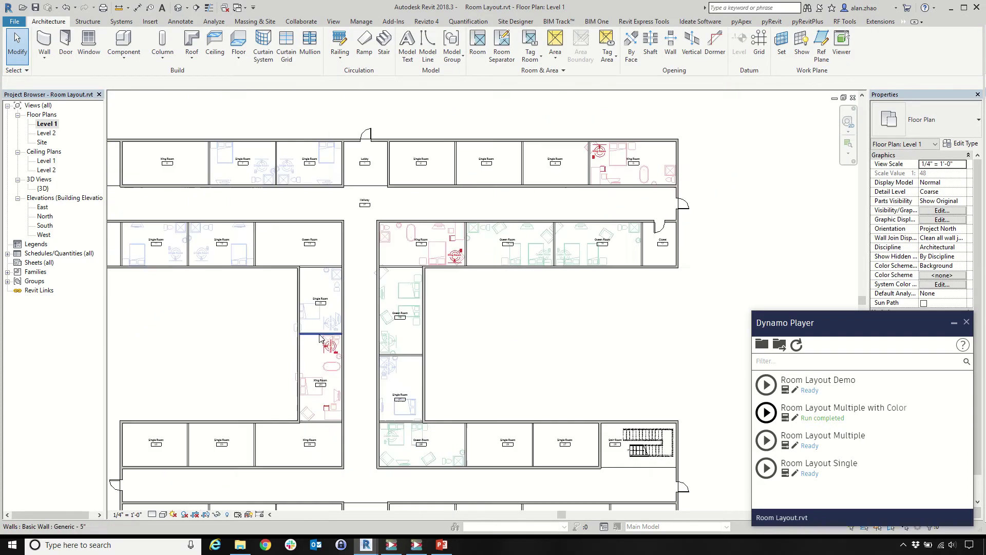
scroll(183, 315, down, 2)
scroll(565, 318, up, 6)
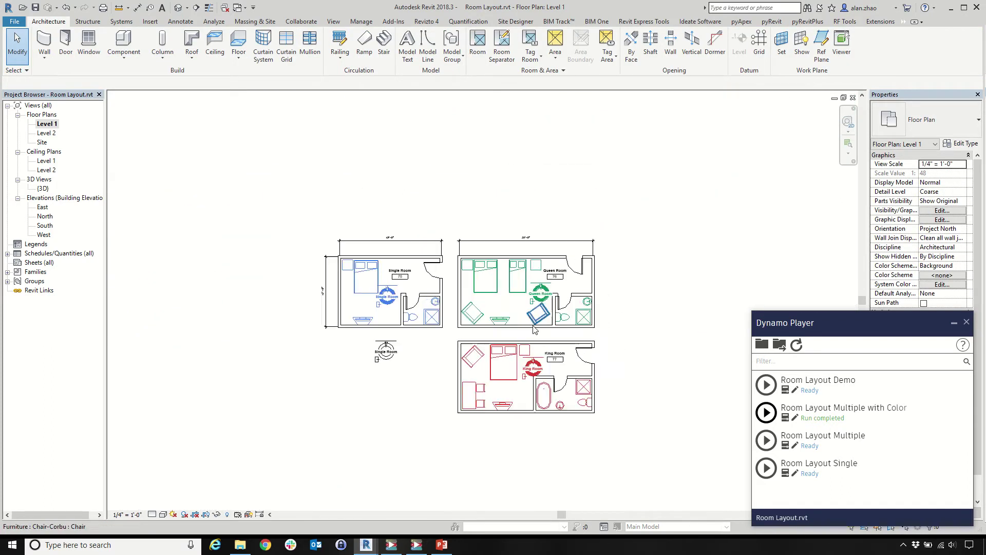
scroll(477, 381, down, 5)
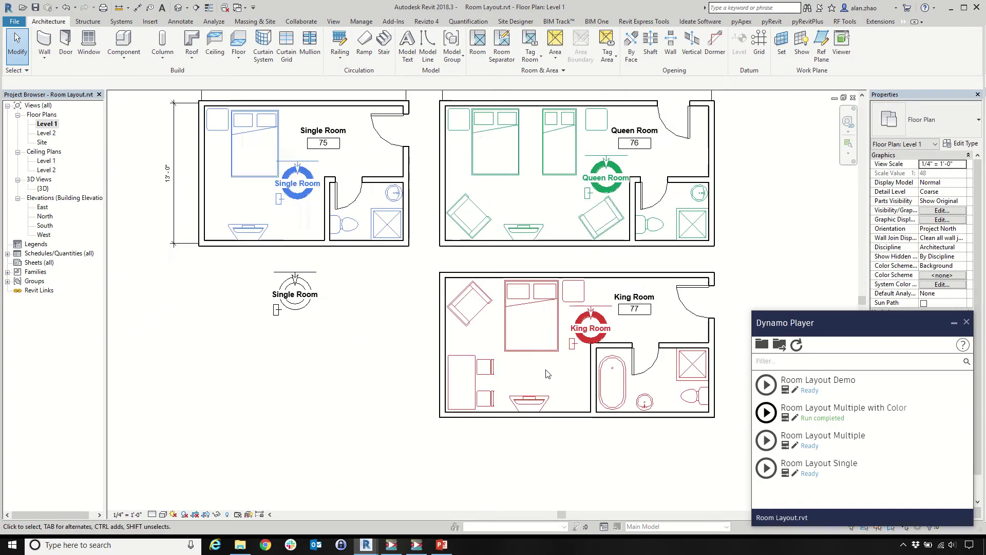
scroll(111, 393, up, 4)
scroll(422, 309, up, 2)
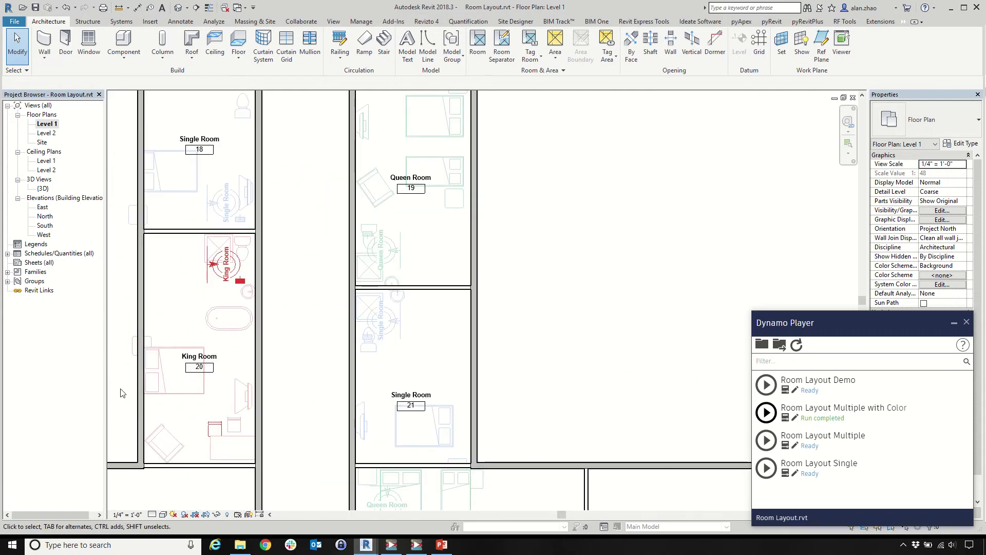
scroll(224, 413, down, 2)
scroll(335, 371, up, 4)
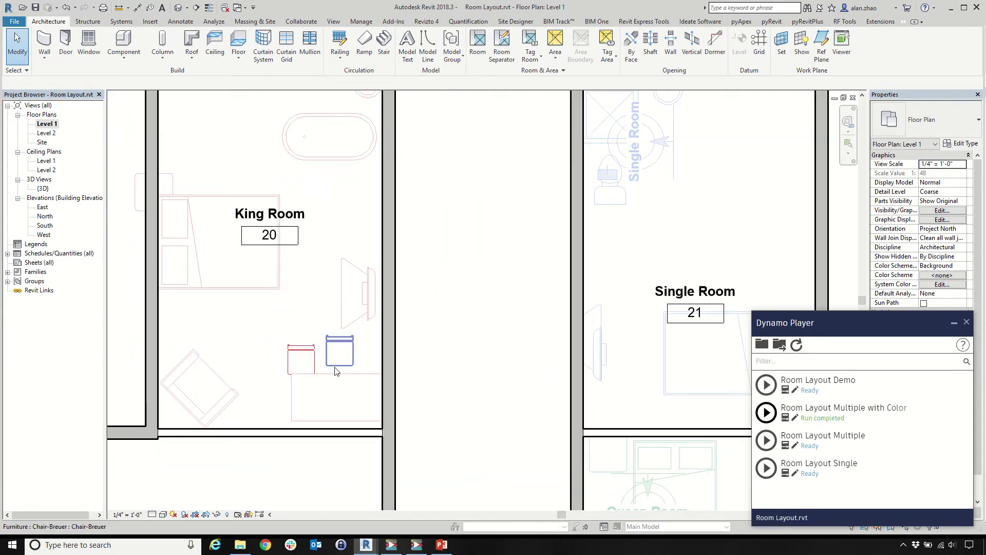
click(302, 361)
scroll(298, 424, down, 4)
Inspect the properties of the desk chair in King Room 14, leaving nothing selected
scroll(413, 186, up, 4)
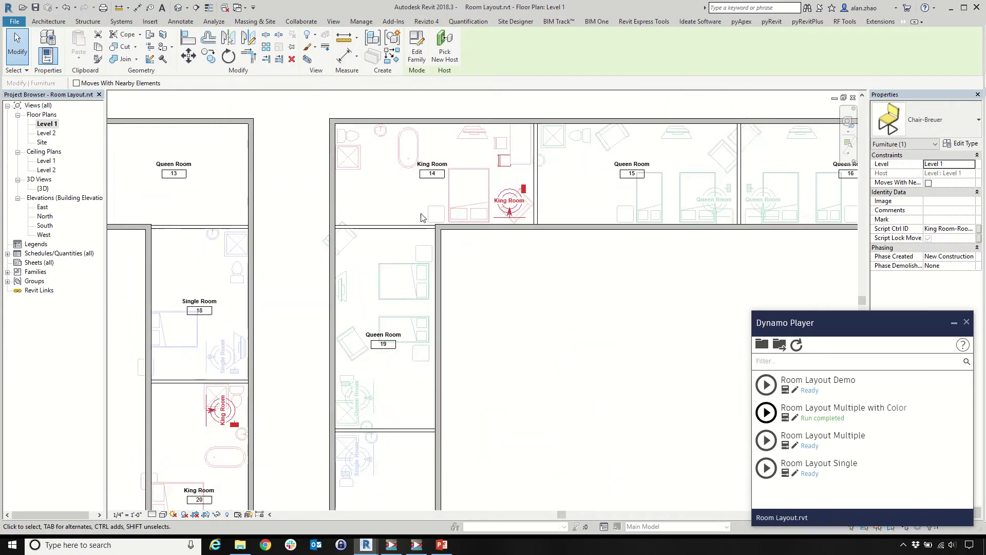
click(546, 134)
scroll(514, 437, down, 3)
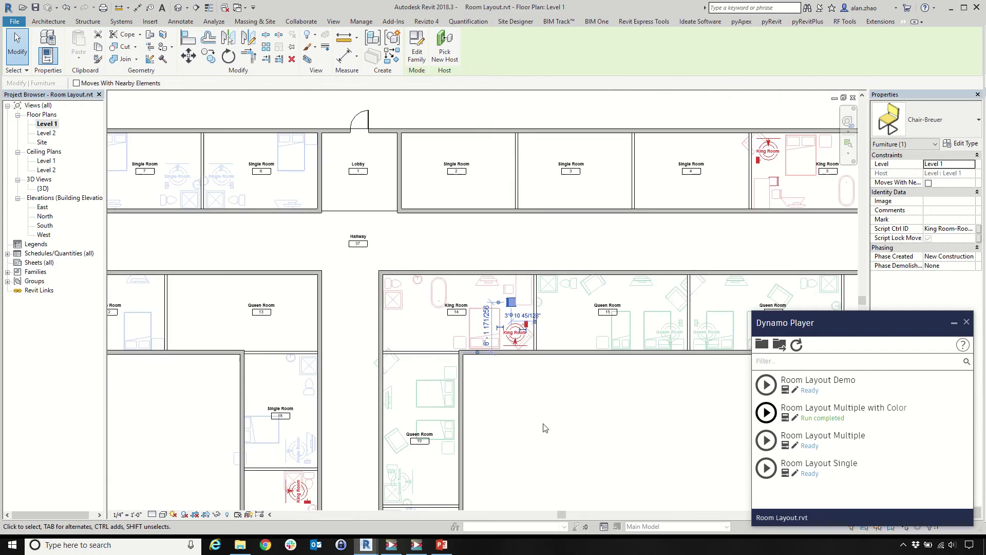
click(600, 423)
scroll(437, 392, down, 2)
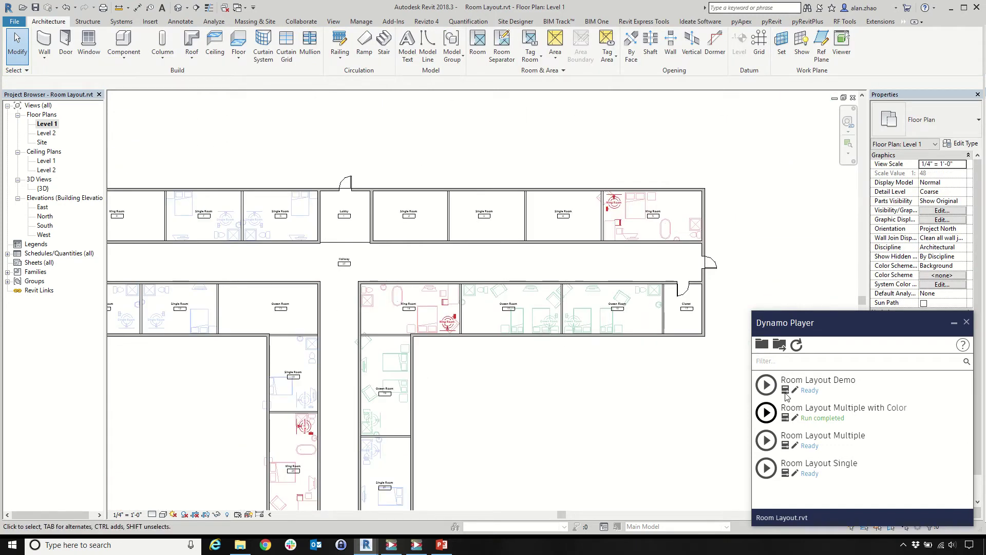
Run the Room Layout Multiple with Color script again and review the rooms around the Level 1 lobby
click(766, 412)
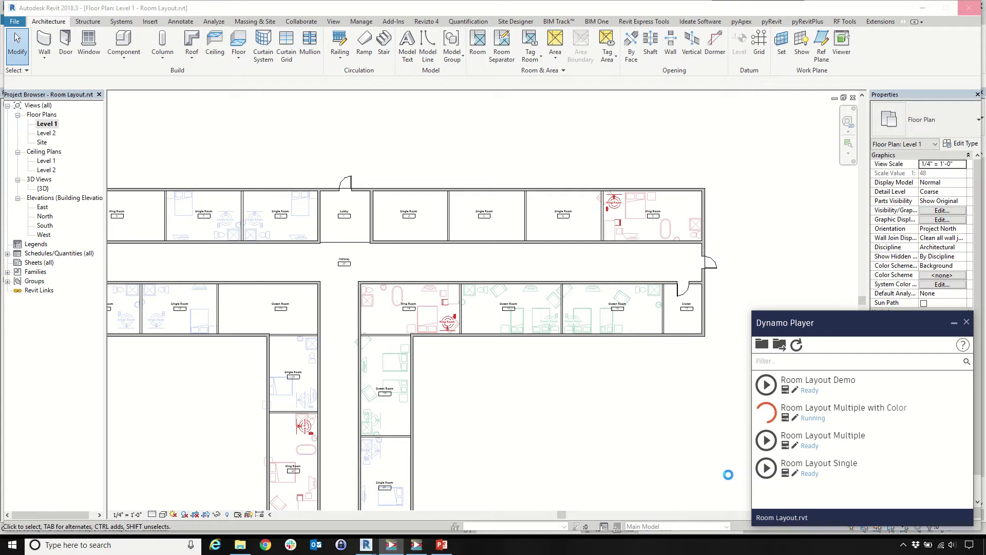
scroll(262, 220, up, 3)
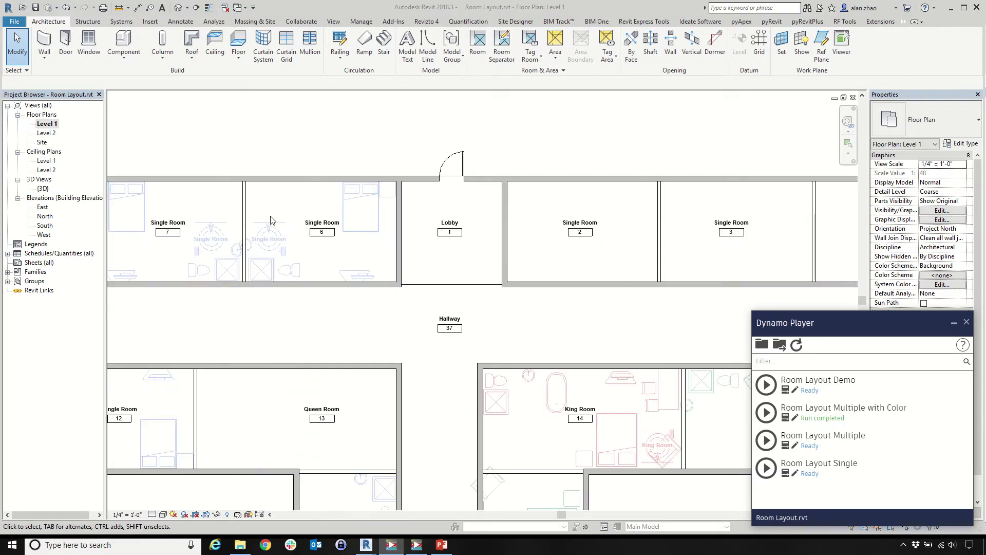
scroll(278, 241, down, 1)
scroll(302, 267, up, 2)
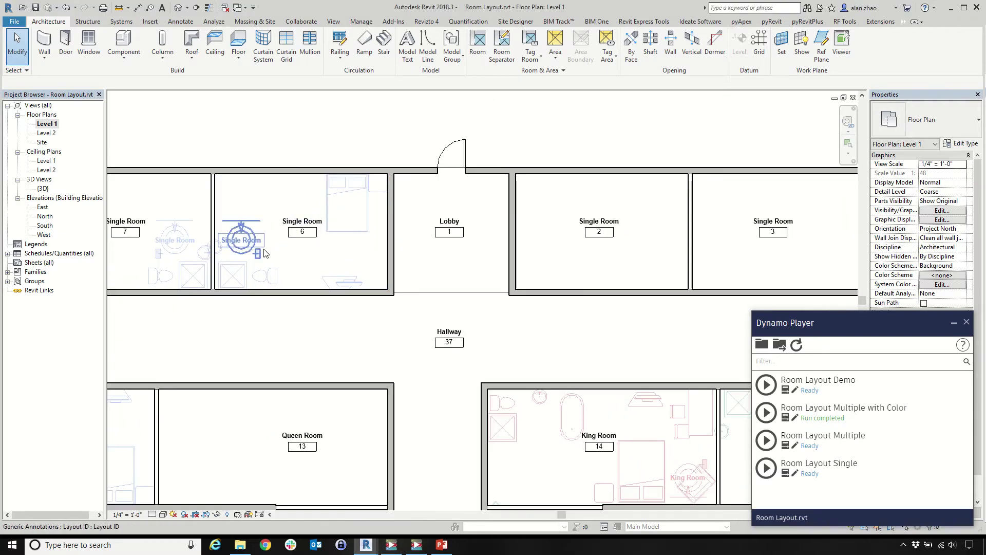
Move the Layout ID tag from Single Room 6 into Single Room 2, leaving nothing selected
click(243, 256)
mouse_move(243, 261)
mouse_down()
mouse_move(512, 246)
mouse_move(549, 259)
mouse_up()
click(581, 326)
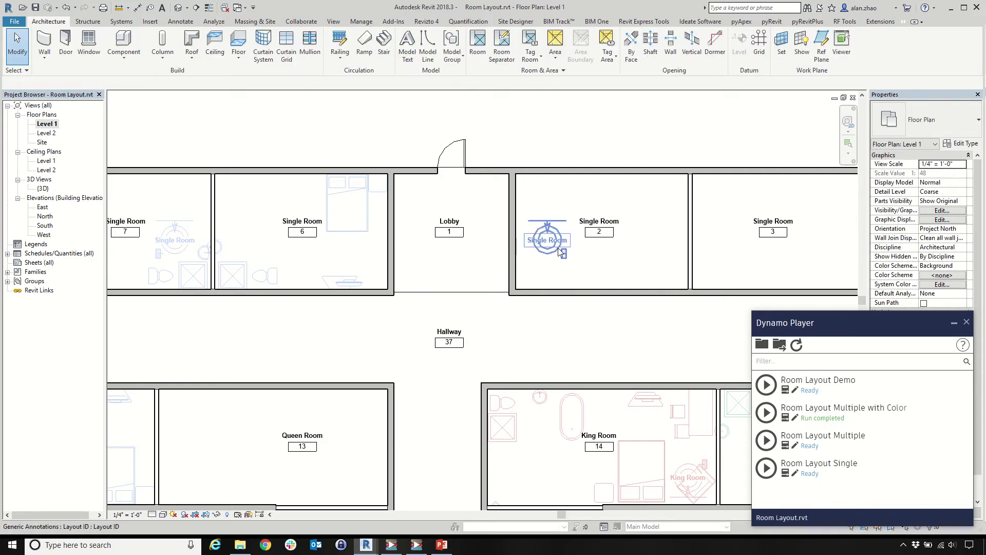
Create a similar Single Room Layout ID tag in Single Room 3 and turn off its Flip Door option
scroll(282, 243, down, 5)
scroll(516, 256, up, 4)
click(357, 240)
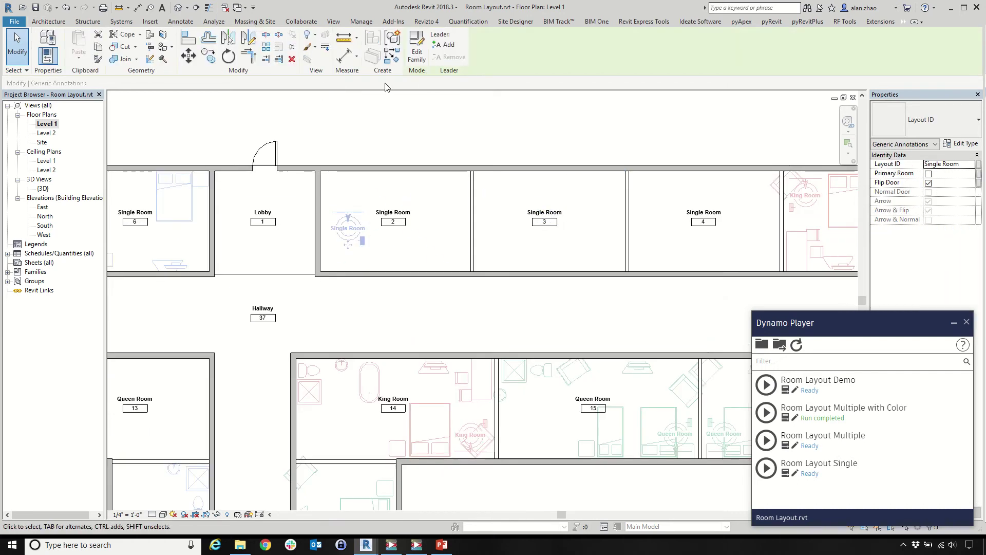
click(392, 54)
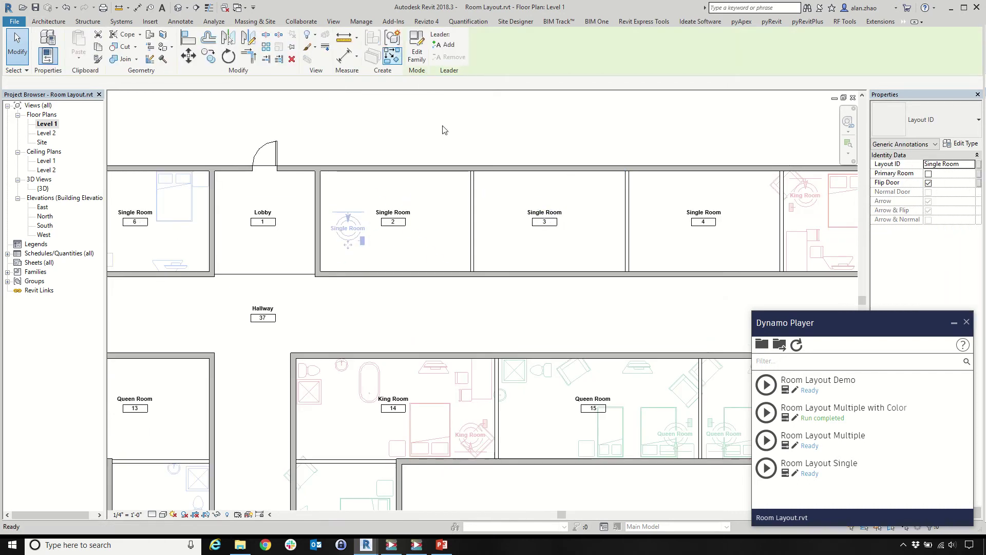
click(503, 212)
key(Escape)
key(Escape)
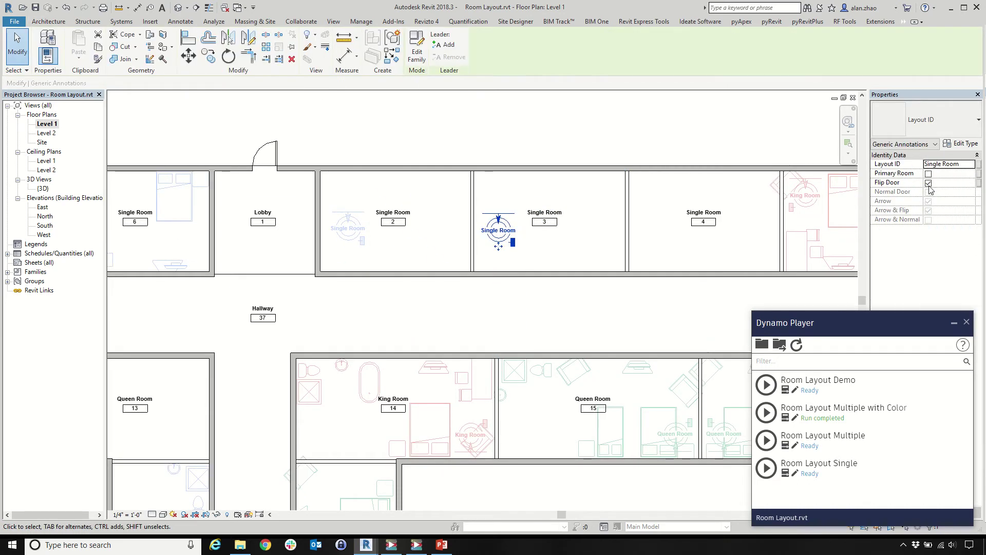
click(928, 183)
click(526, 329)
Run the Room Layout Multiple with Color script on the updated Level 1 tags
scroll(602, 229, down, 4)
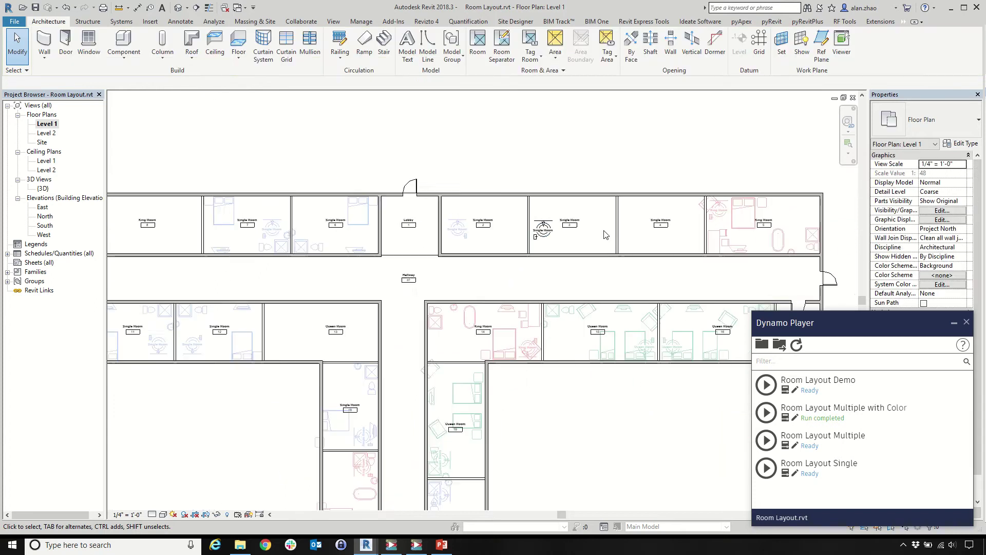
scroll(480, 300, up, 3)
click(766, 412)
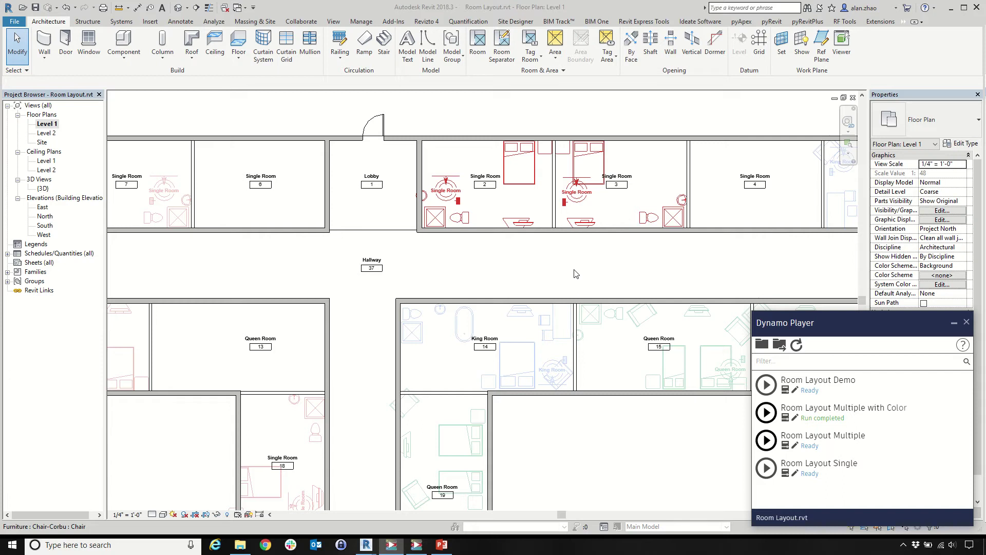
Review the furniture in Single Rooms 2 and 3 against Single Rooms 6 and 7 on either side of the lobby
scroll(574, 271, down, 3)
scroll(260, 266, up, 4)
scroll(328, 229, up, 5)
scroll(282, 296, down, 3)
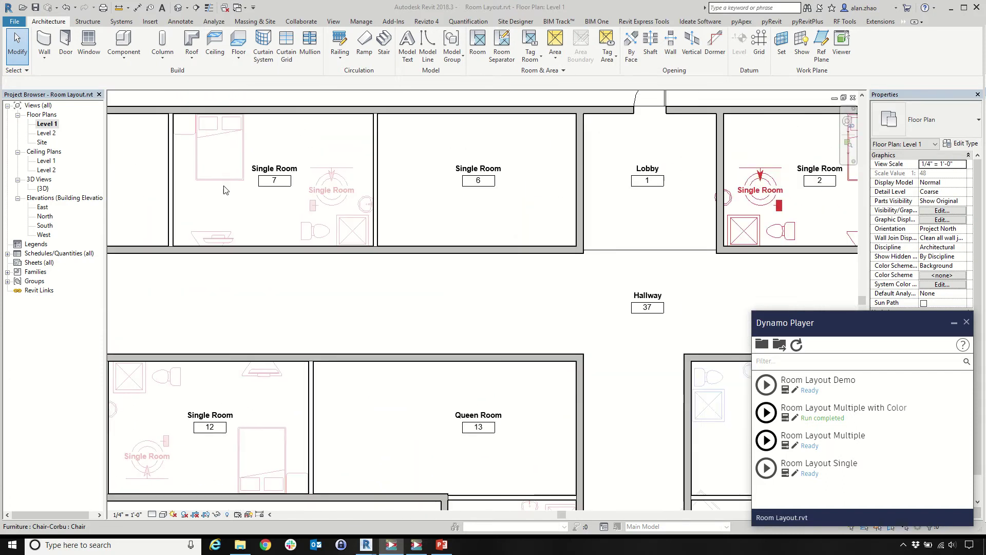
scroll(223, 190, up, 3)
scroll(246, 187, down, 3)
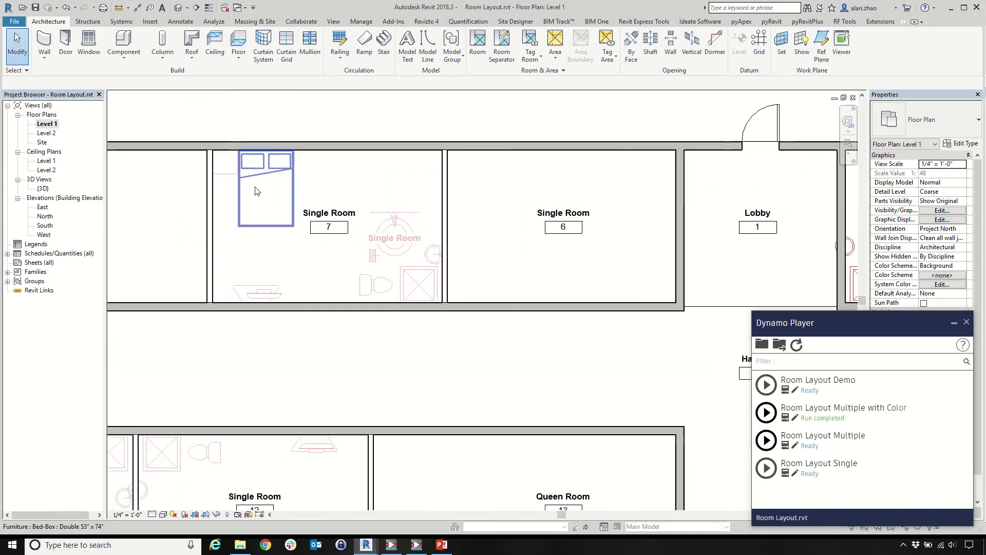
scroll(192, 195, down, 3)
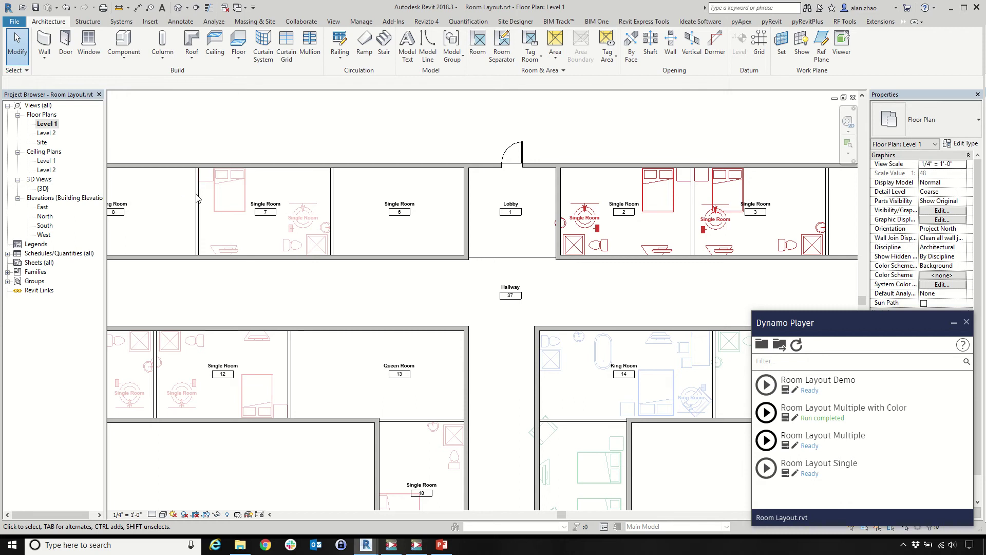
scroll(591, 231, up, 3)
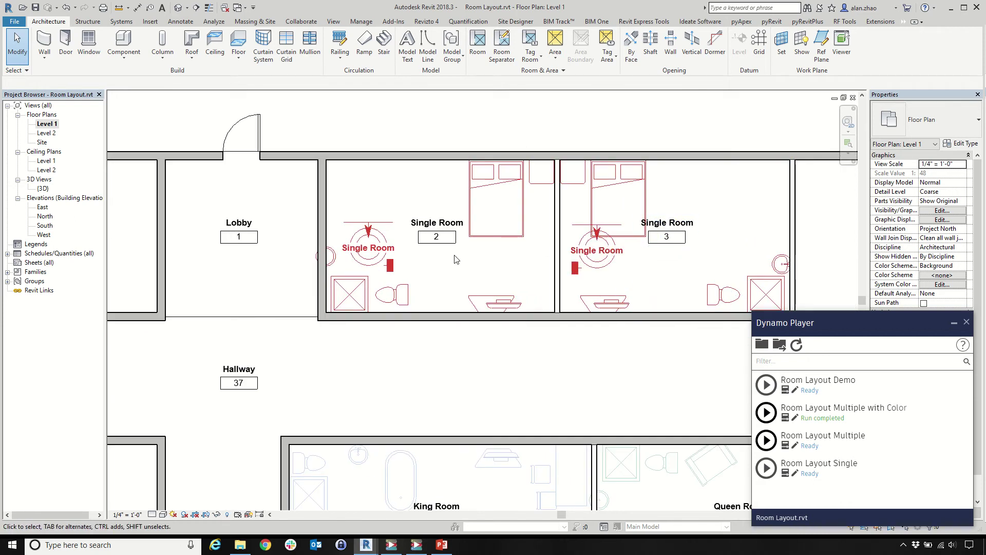
scroll(308, 274, down, 2)
scroll(588, 339, up, 2)
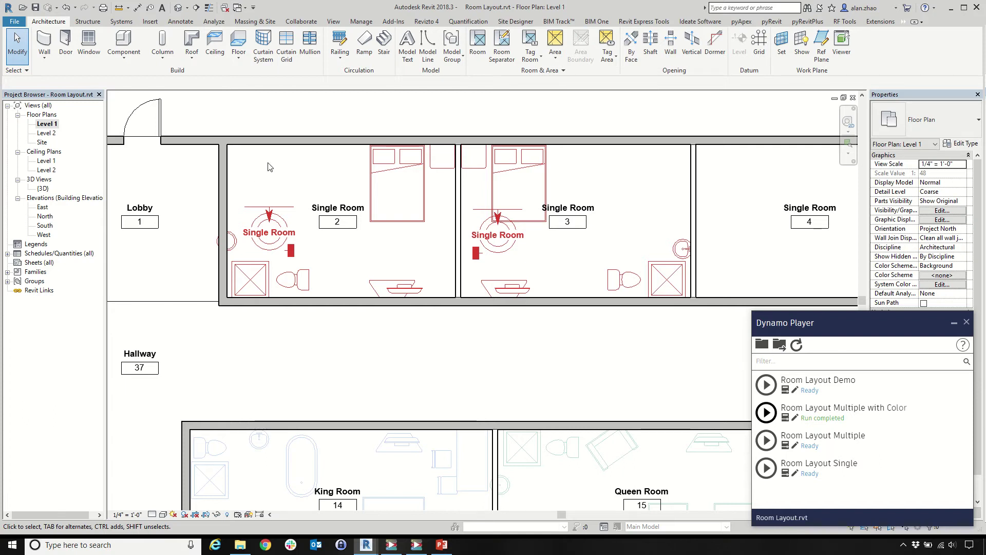
scroll(308, 180, down, 5)
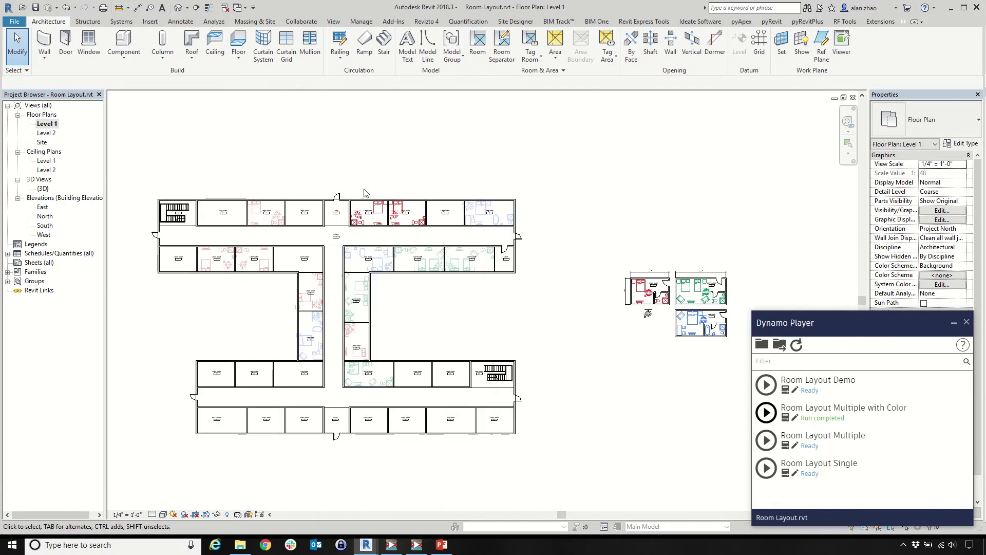
scroll(364, 193, up, 4)
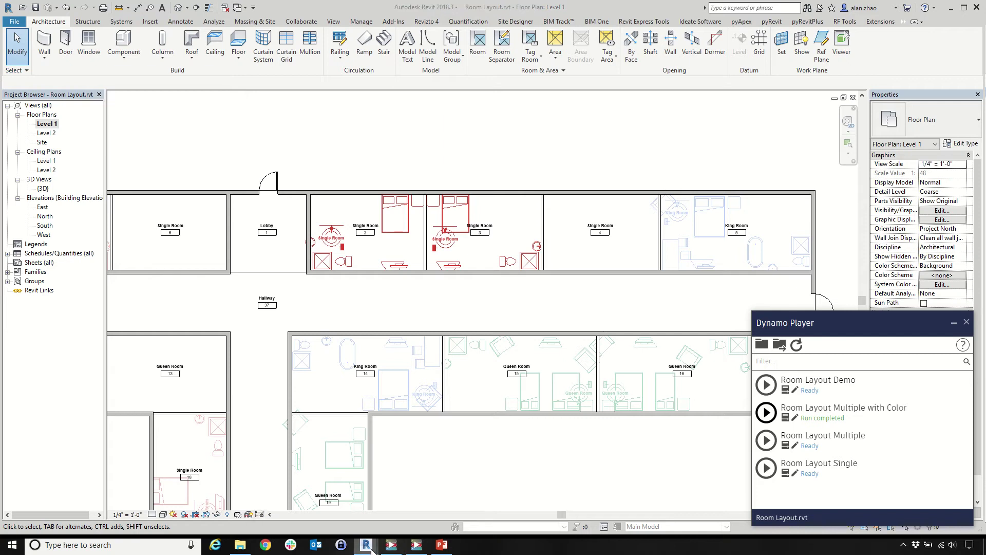
Switch to the Room Demo v2 project window, minimize the Room Layout project's Dynamo Player and bring up the one for Room Demo v2
mouse_move(372, 549)
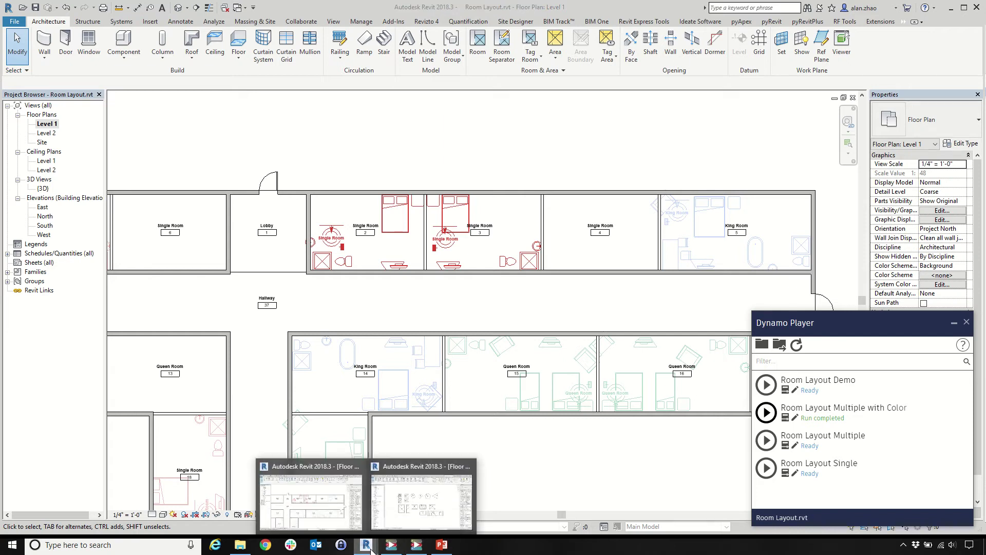
click(433, 521)
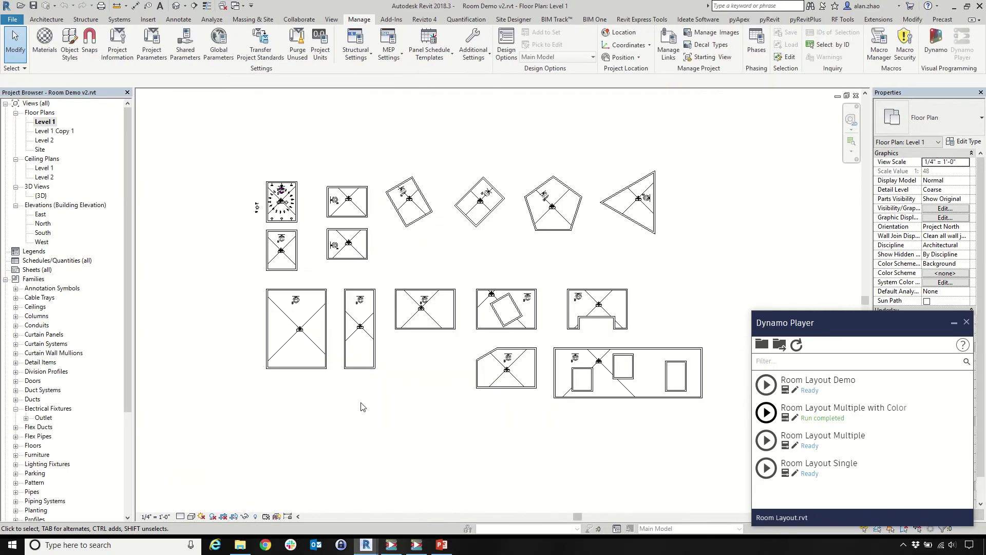
click(953, 325)
mouse_move(406, 547)
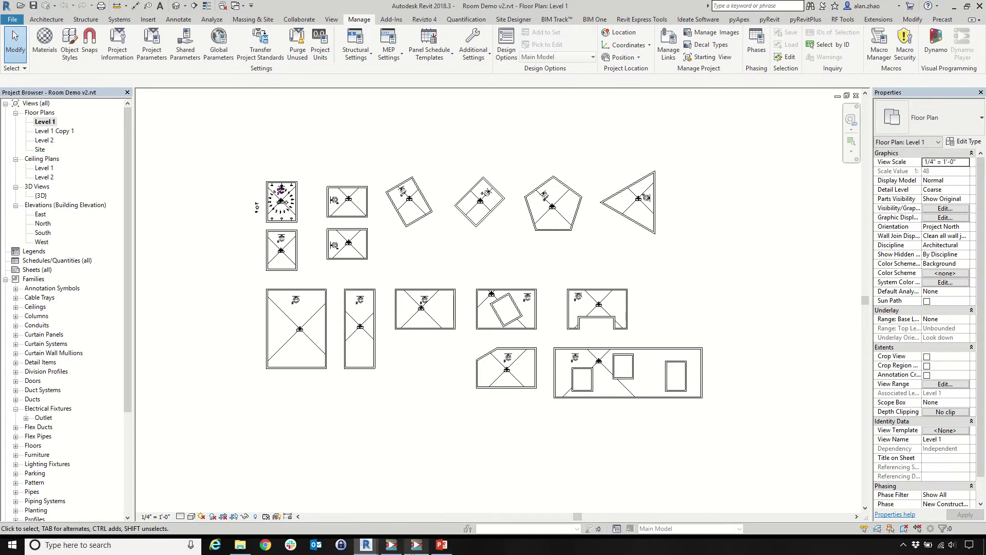
click(411, 545)
Inspect the fixtures in template Room 1, clear the selection, and run Room Layout Multiple with Color on the variously shaped rooms
scroll(447, 348, up, 5)
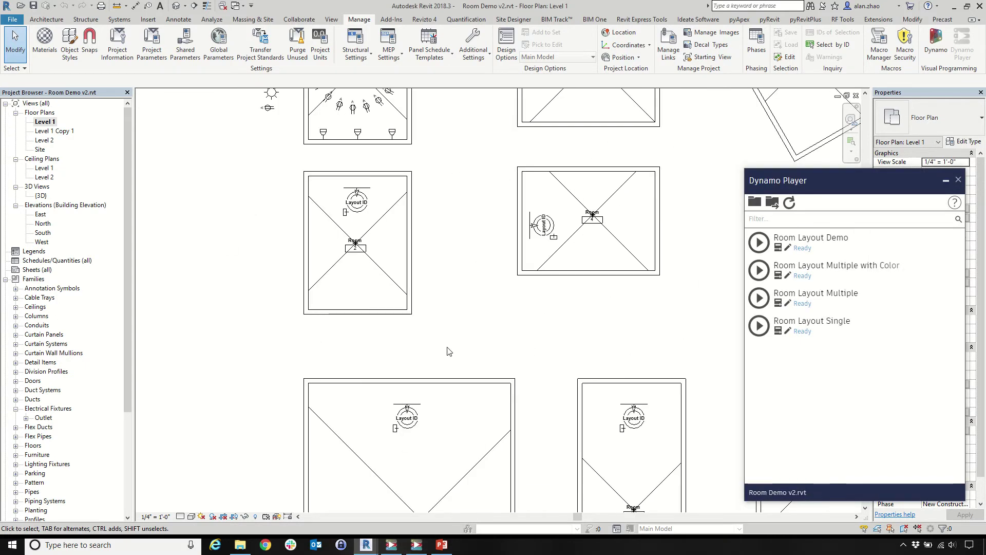
click(477, 457)
scroll(213, 374, down, 4)
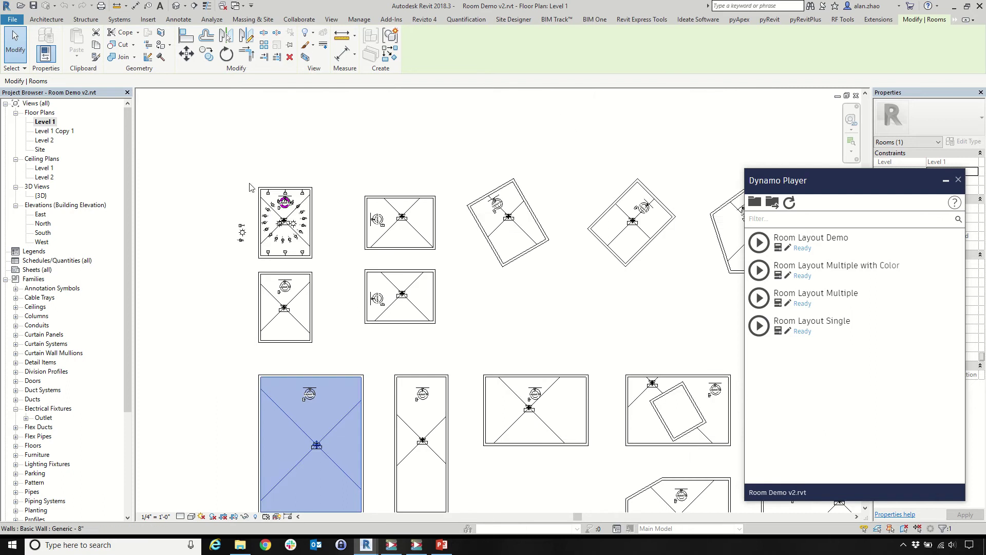
scroll(304, 194, up, 5)
scroll(308, 192, up, 3)
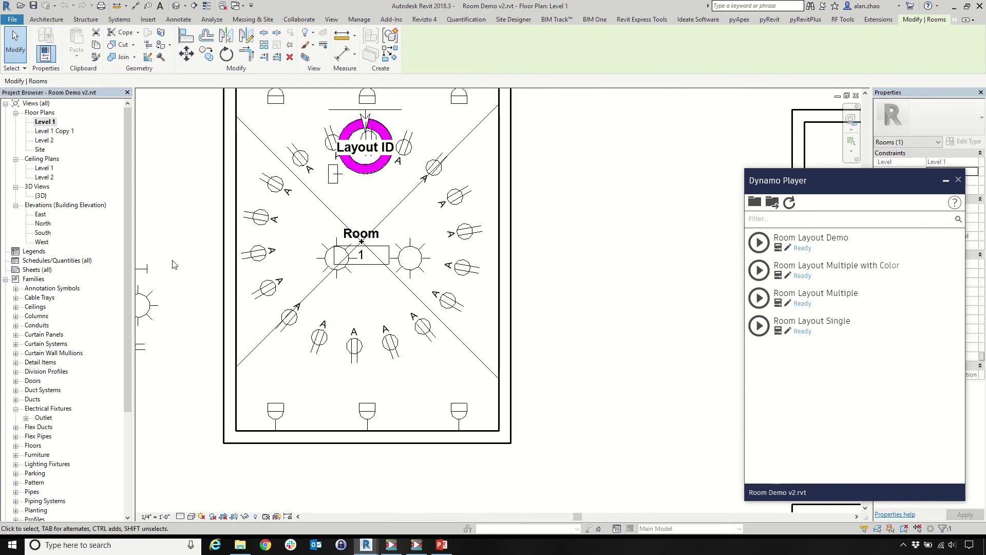
scroll(282, 189, down, 3)
scroll(282, 189, down, 6)
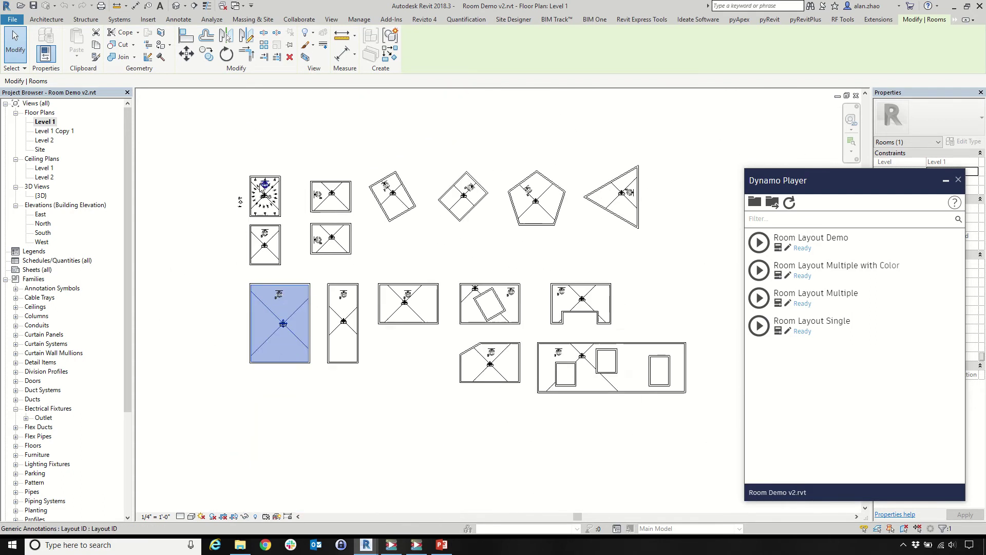
click(526, 245)
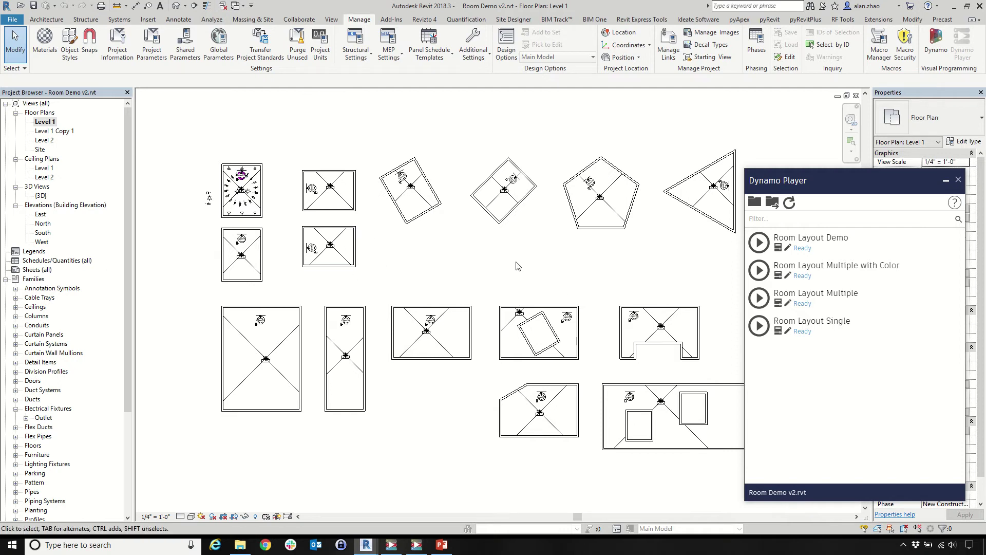
click(764, 272)
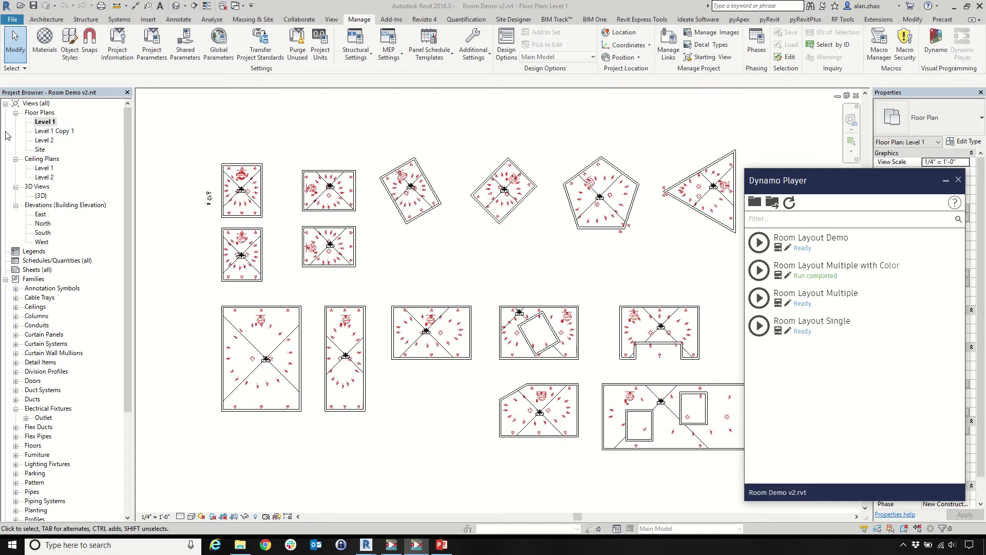
Open the Level 1 Copy 1 floor plan and compare the fixture layouts in the rectangular rooms with the template room
double_click(51, 131)
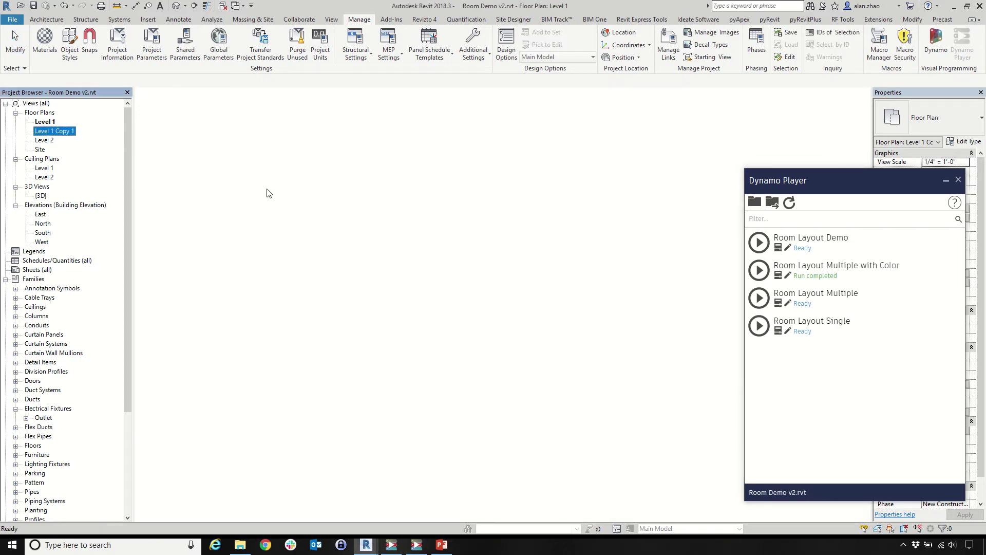
scroll(261, 179, up, 3)
scroll(262, 179, down, 4)
scroll(265, 178, up, 3)
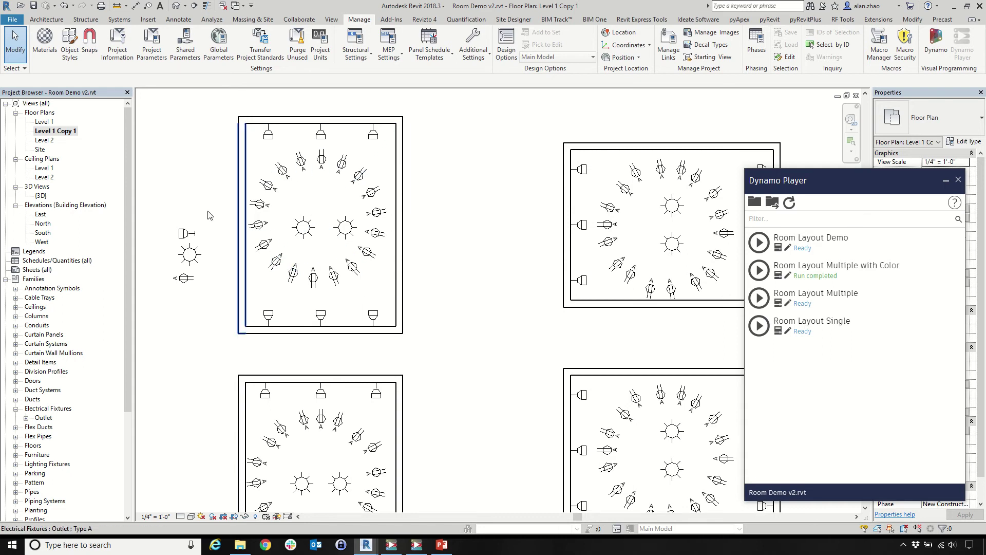
scroll(210, 215, down, 5)
scroll(204, 391, up, 2)
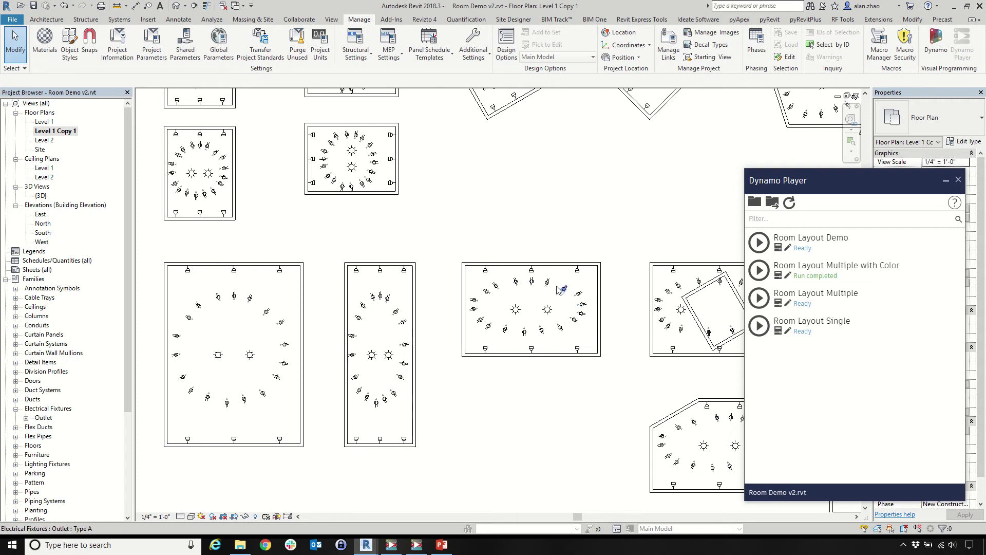
scroll(280, 317, down, 2)
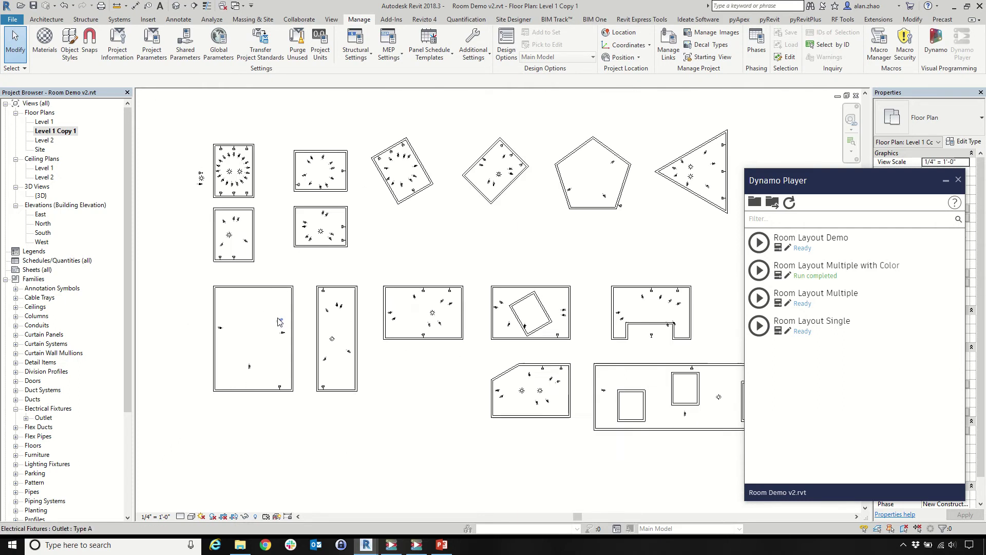
scroll(527, 314, up, 4)
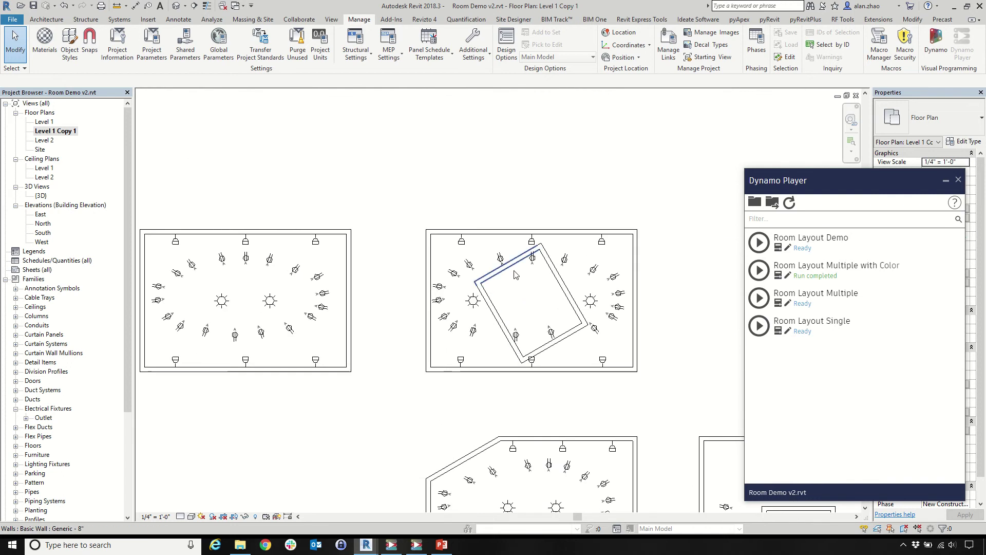
Check the room boundary and both light fixtures in the room with the rotated inner enclosure
click(477, 305)
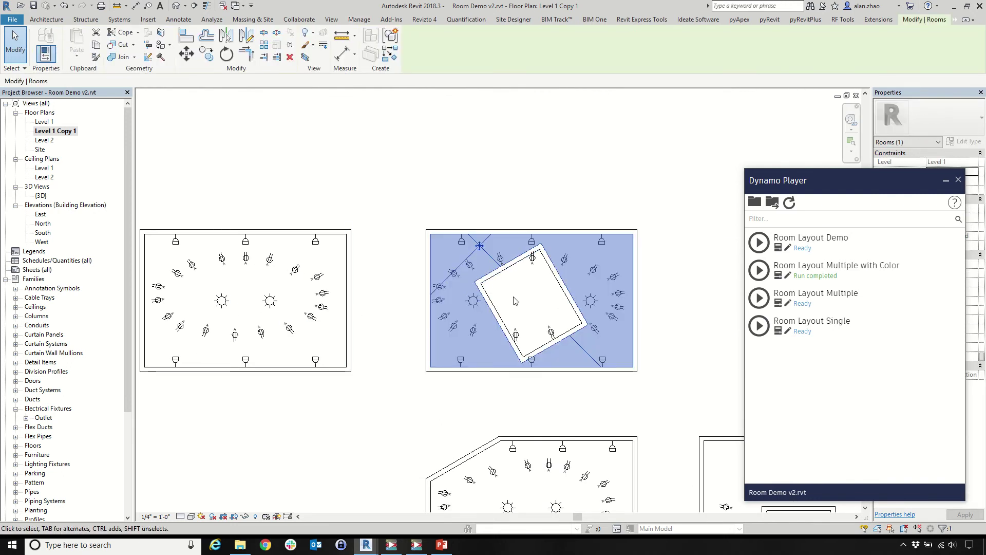
click(473, 301)
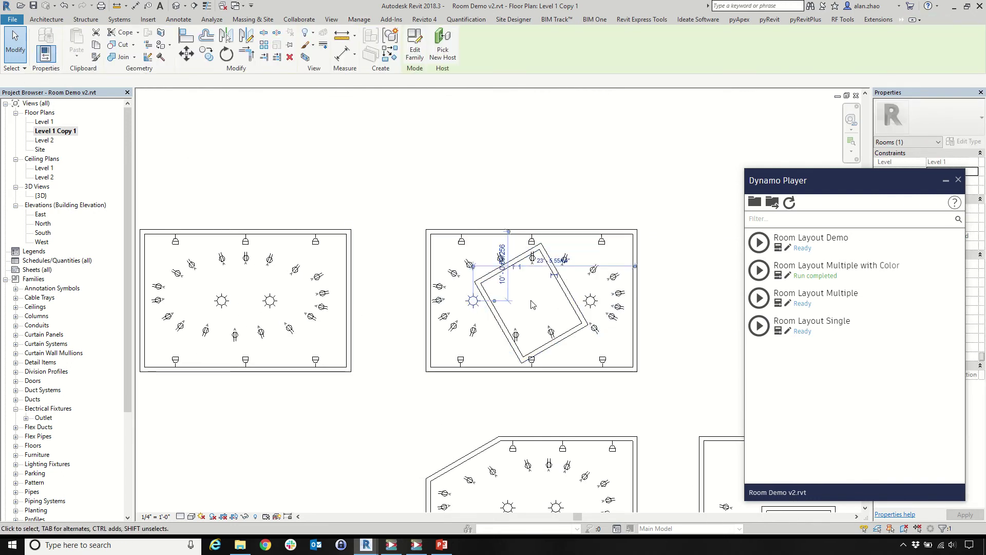
click(589, 300)
scroll(392, 289, down, 5)
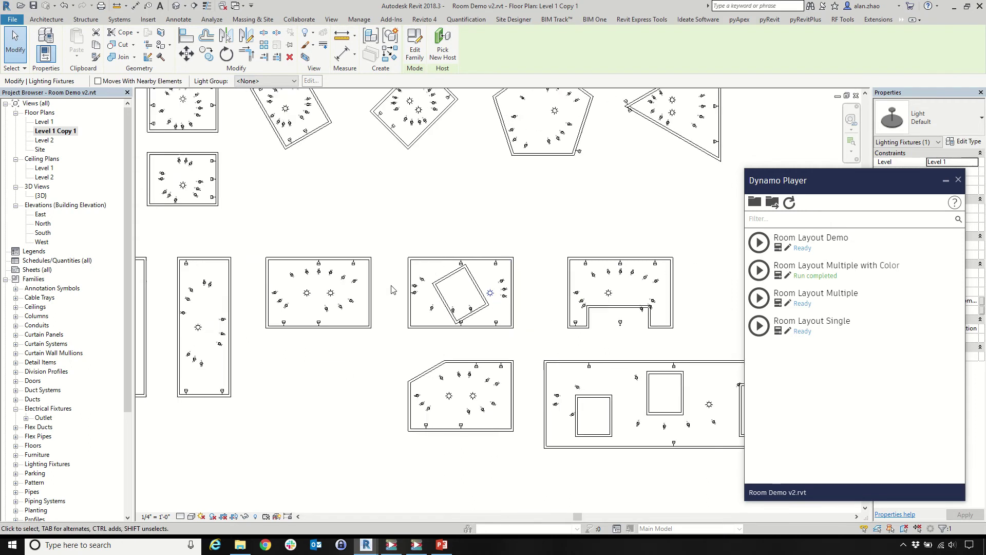
Examine how the outlets, lights and wall fixtures are arranged in the pentagonal and triangular rooms
scroll(608, 169, up, 8)
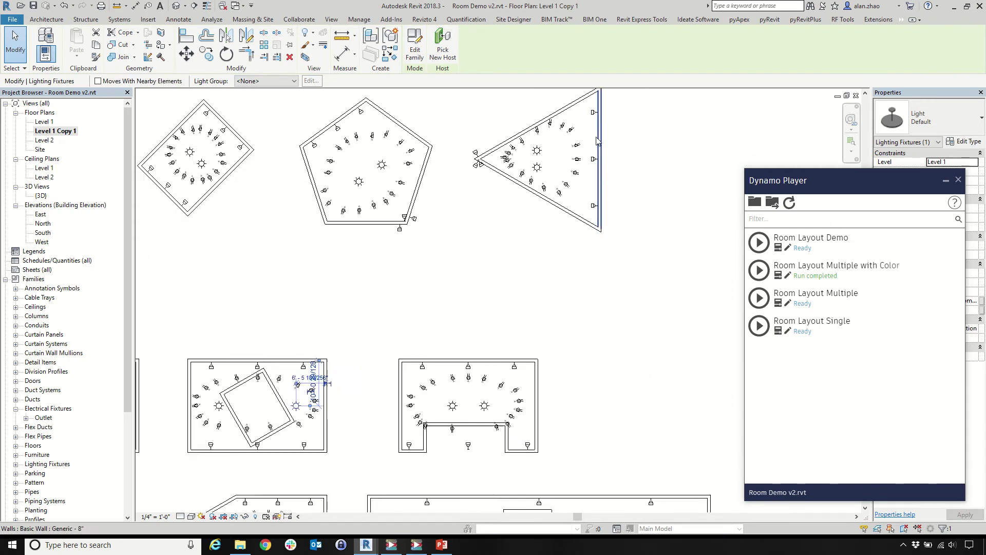
scroll(474, 350, down, 3)
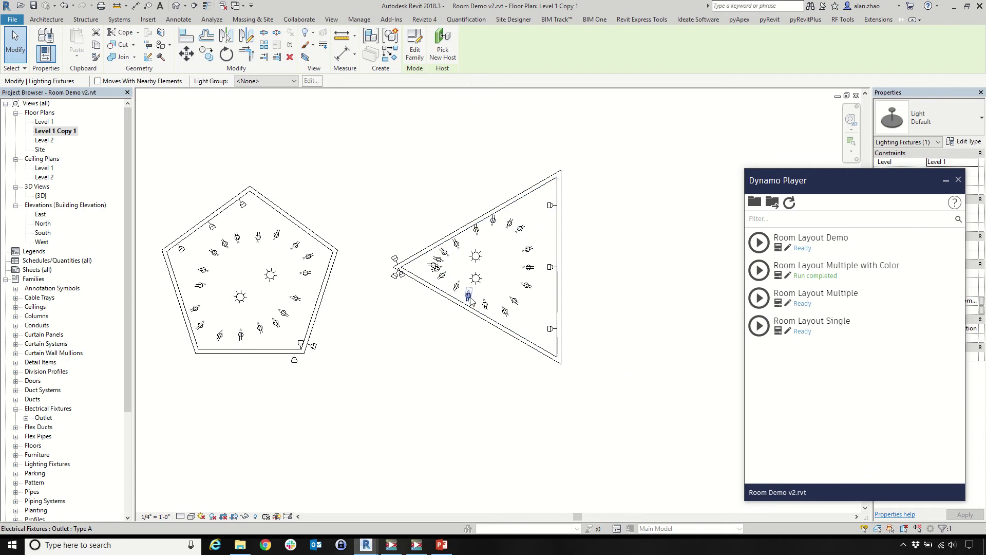
scroll(701, 288, down, 2)
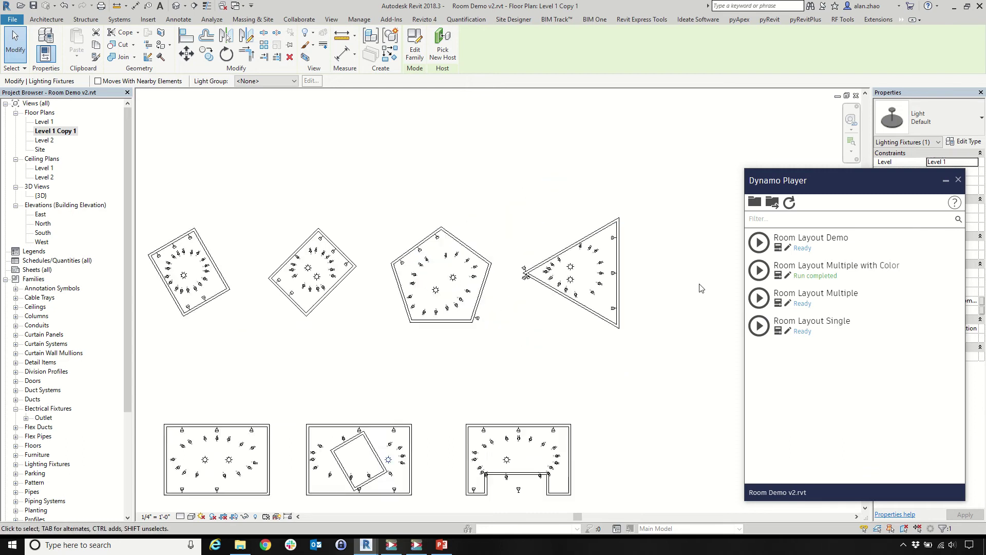
scroll(701, 287, down, 2)
Return to the Level 1 floor plan and open the {3D} view
double_click(45, 122)
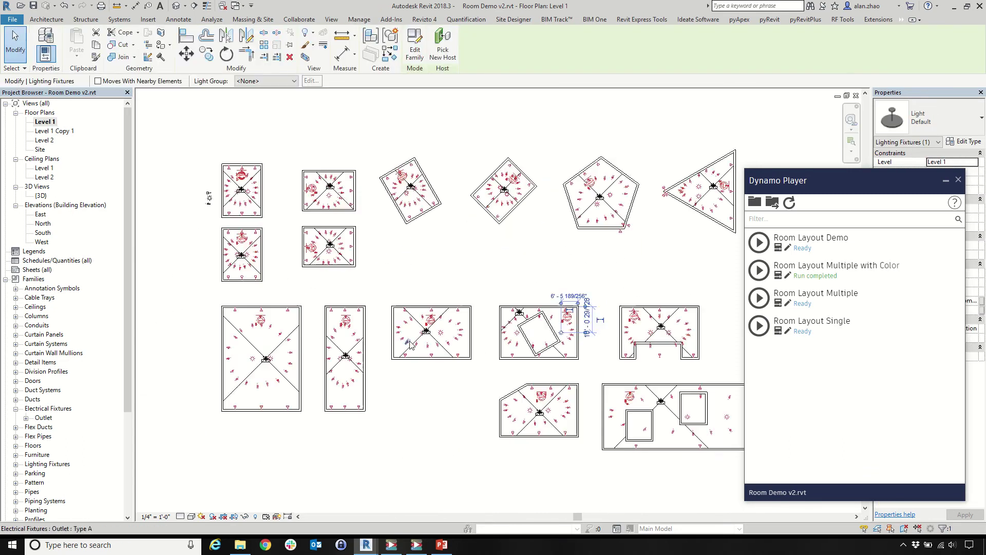
double_click(41, 196)
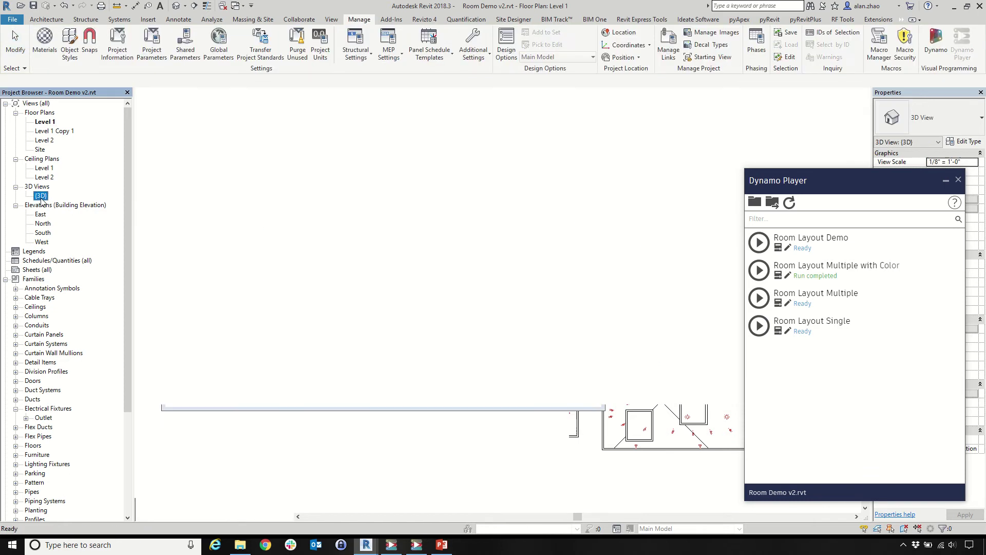
Set the offset of the template room's central light and the outlets on one side of its ring to 8' 0"
scroll(519, 293, down, 5)
shift+middle_drag(518, 294, 323, 488)
scroll(282, 413, up, 8)
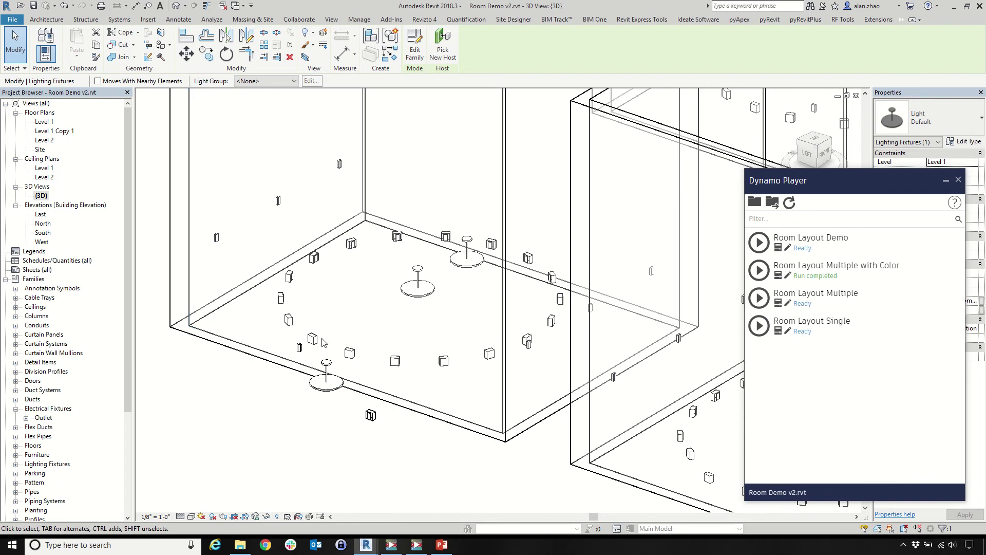
scroll(323, 343, down, 2)
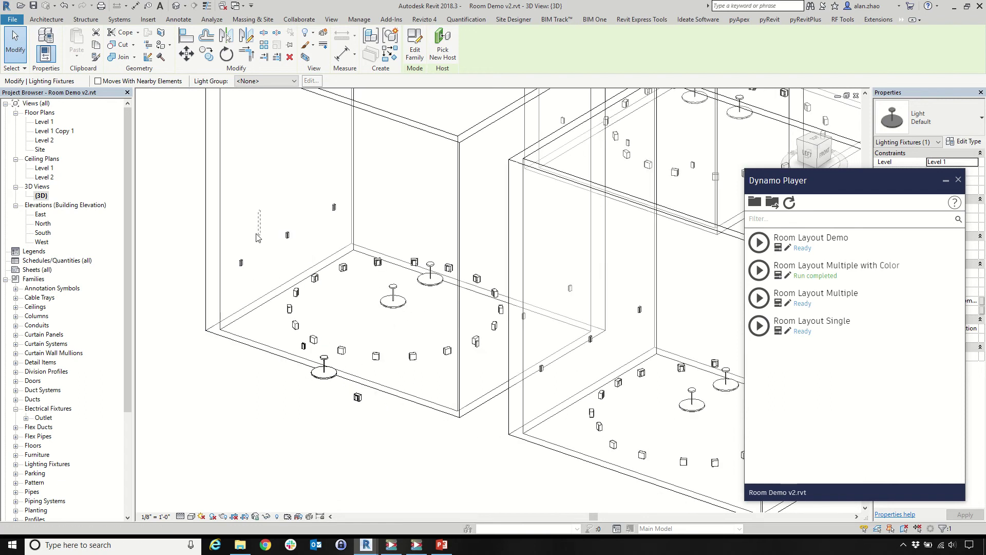
drag(277, 260, 443, 376)
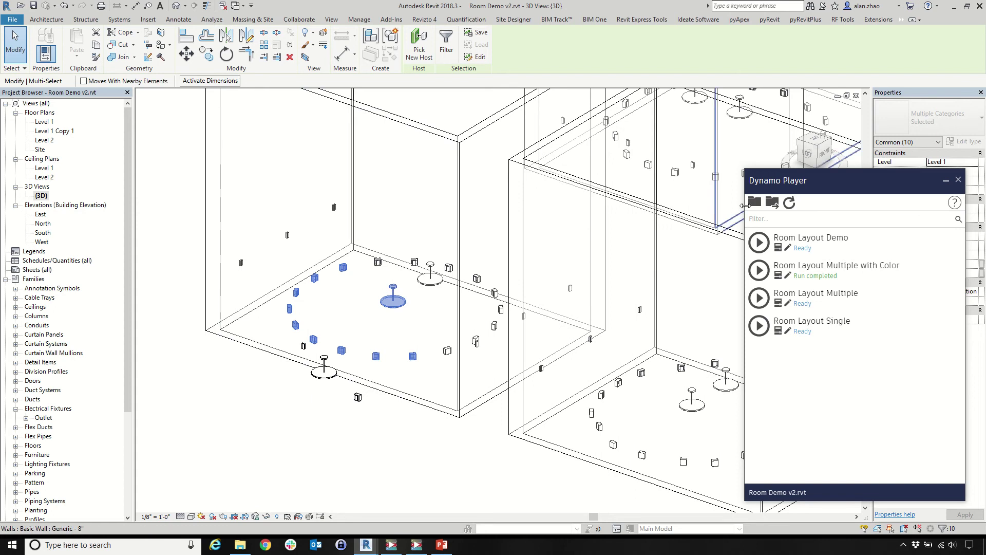
drag(854, 187, 902, 329)
click(951, 181)
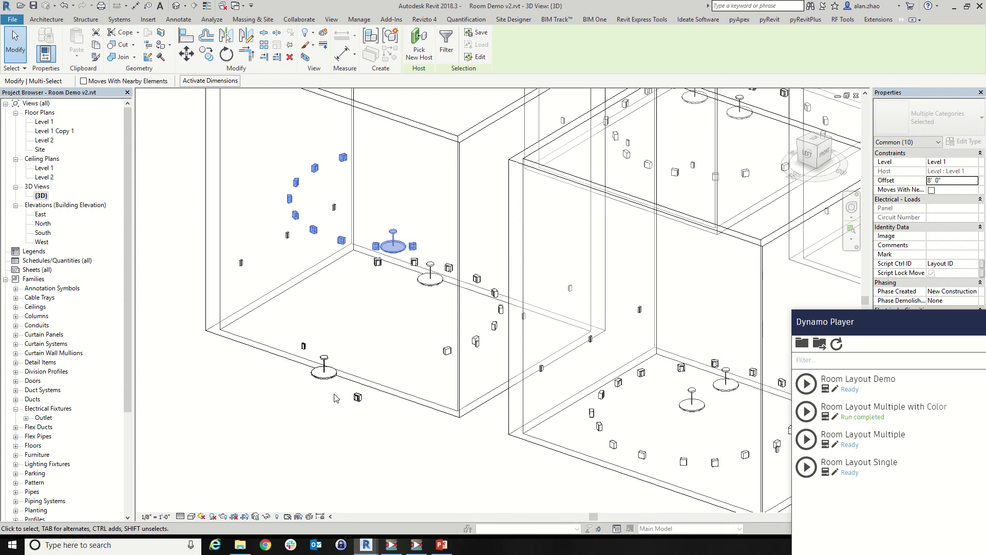
Exclude the light from the selection, change the selected template outlets to Type C and set their offset to 4' 0"
shift+click(398, 248)
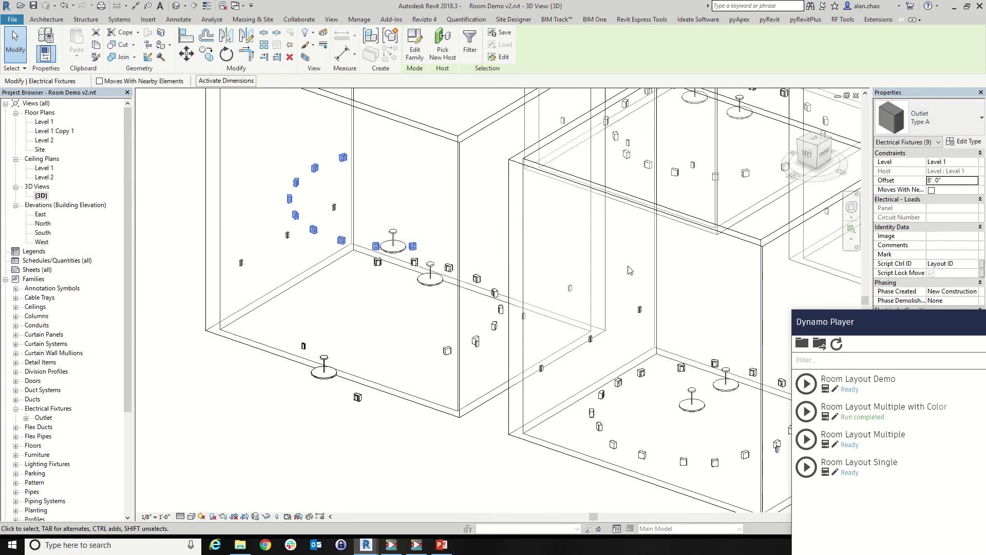
click(922, 124)
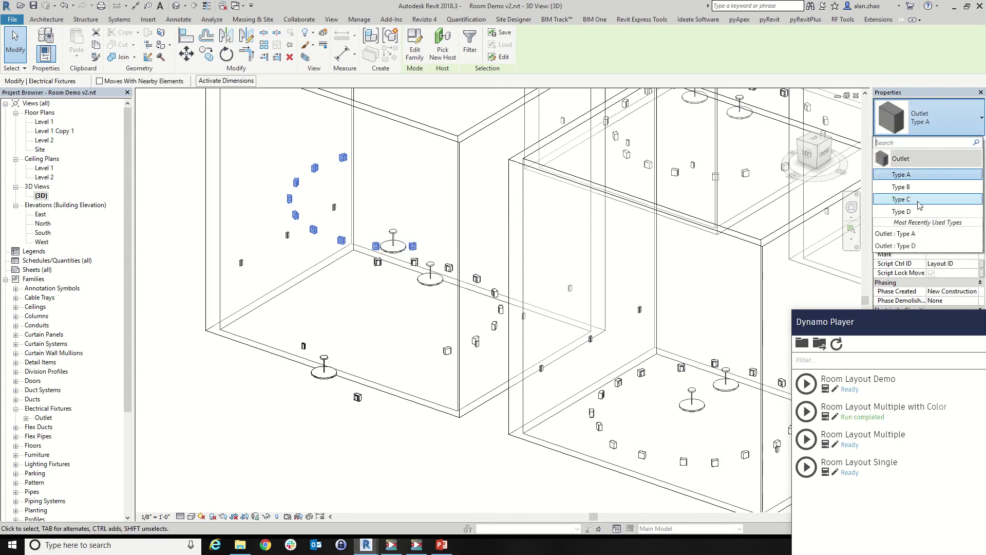
click(921, 170)
click(954, 181)
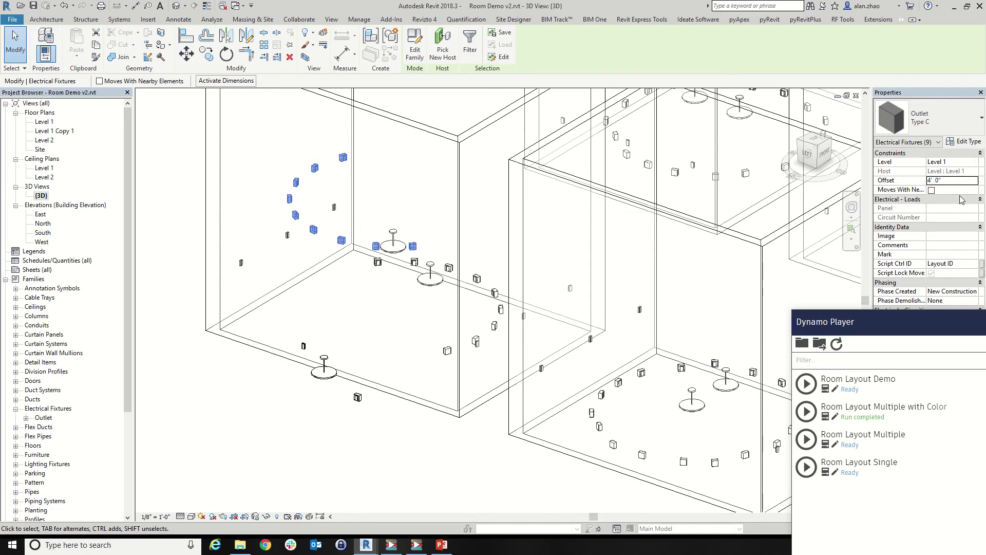
click(372, 497)
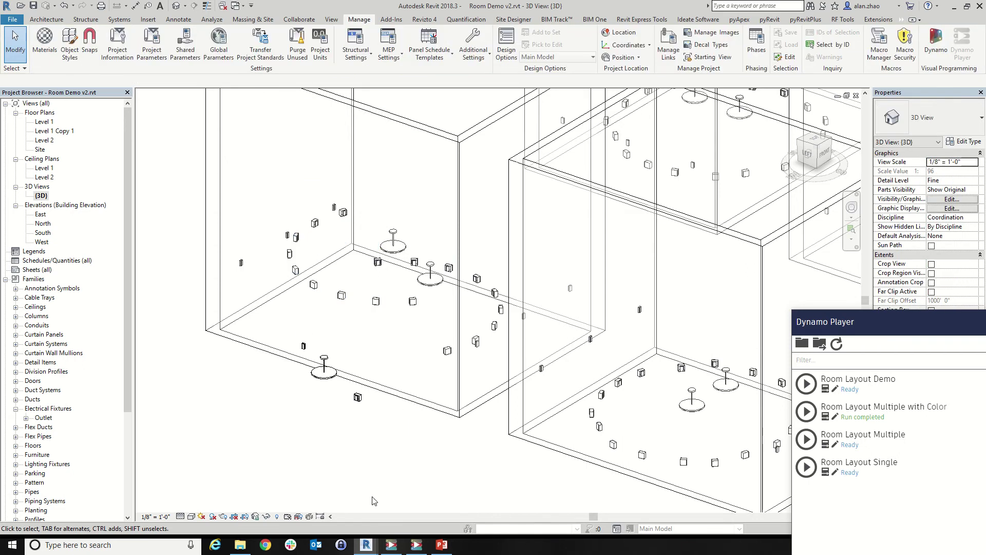
Run the Room Layout Multiple with Color script to push the template changes to the other rooms
scroll(292, 239, down, 2)
scroll(286, 220, down, 2)
scroll(322, 343, up, 2)
shift+middle_drag(341, 381, 370, 450)
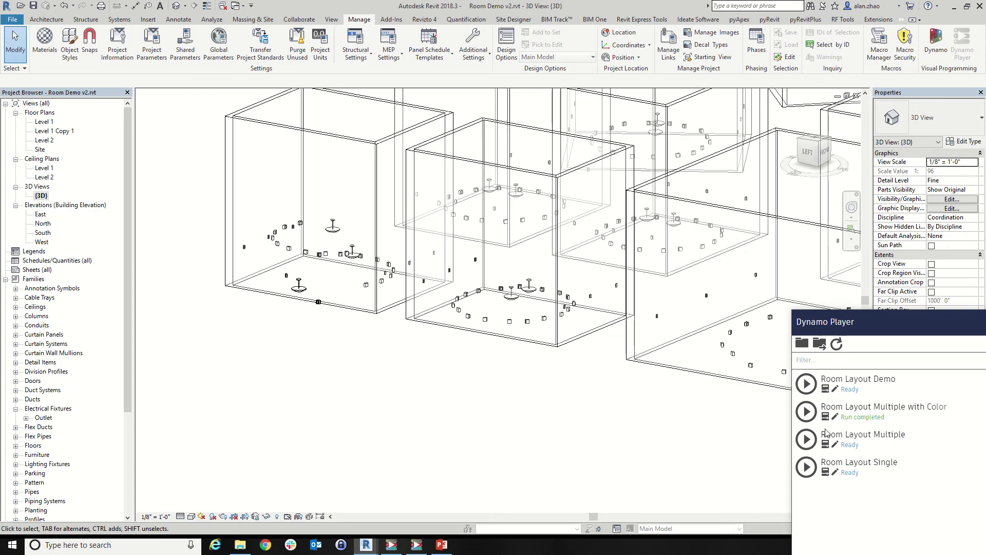
click(805, 411)
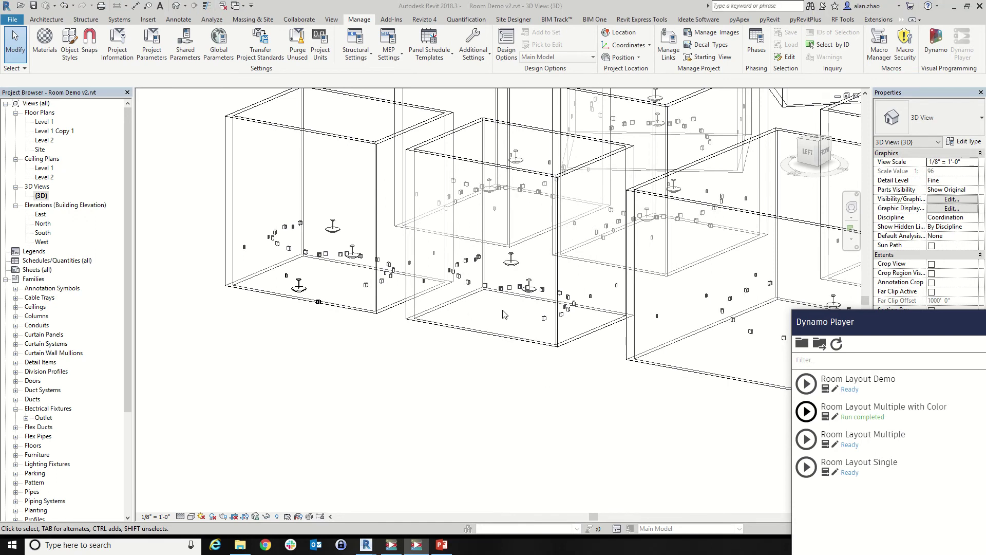
Check the type and offset of an updated outlet in the room next to the template in 3D
scroll(470, 274, up, 2)
click(464, 272)
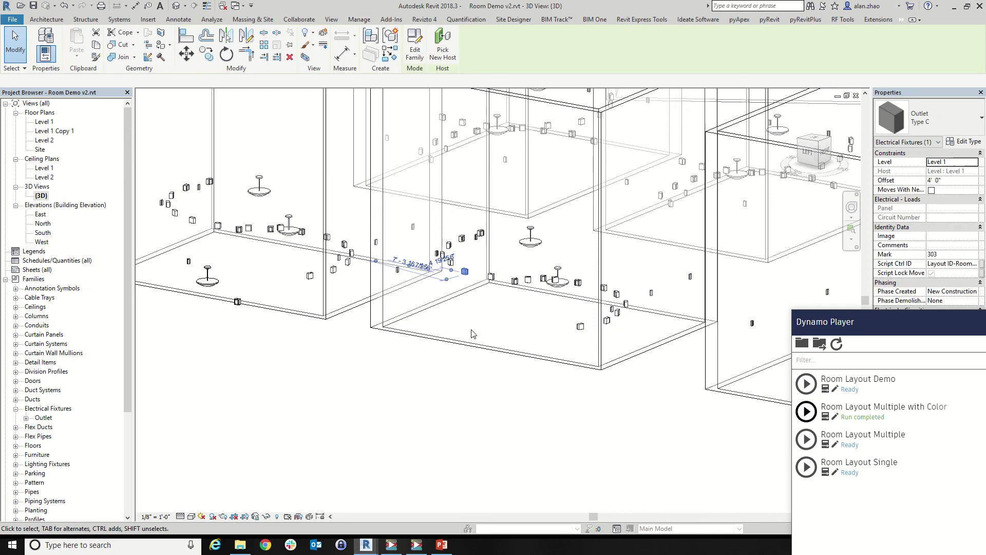
shift+middle_drag(464, 273, 302, 386)
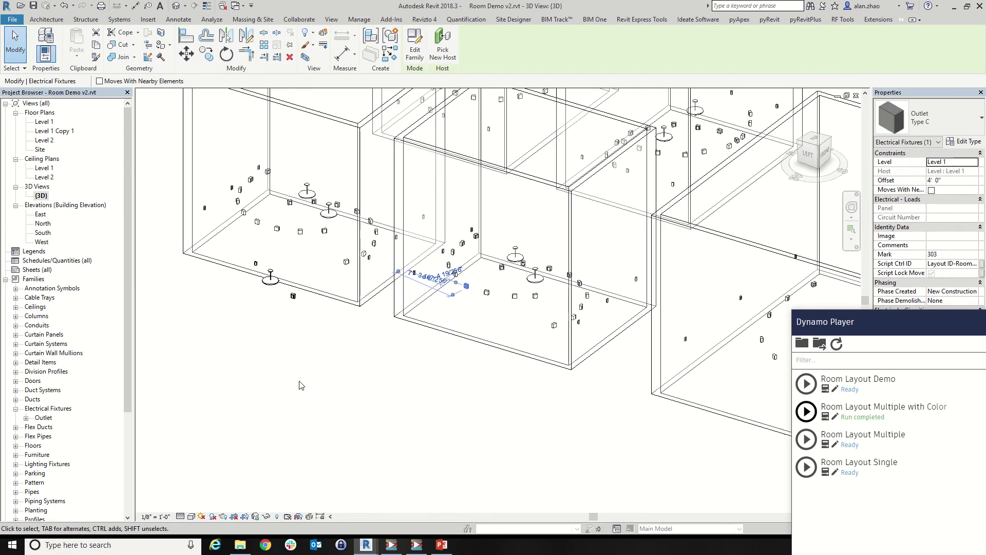
Open the Level 1 floor plan and set the cut plane offset of its view range to 6' 0"
double_click(51, 122)
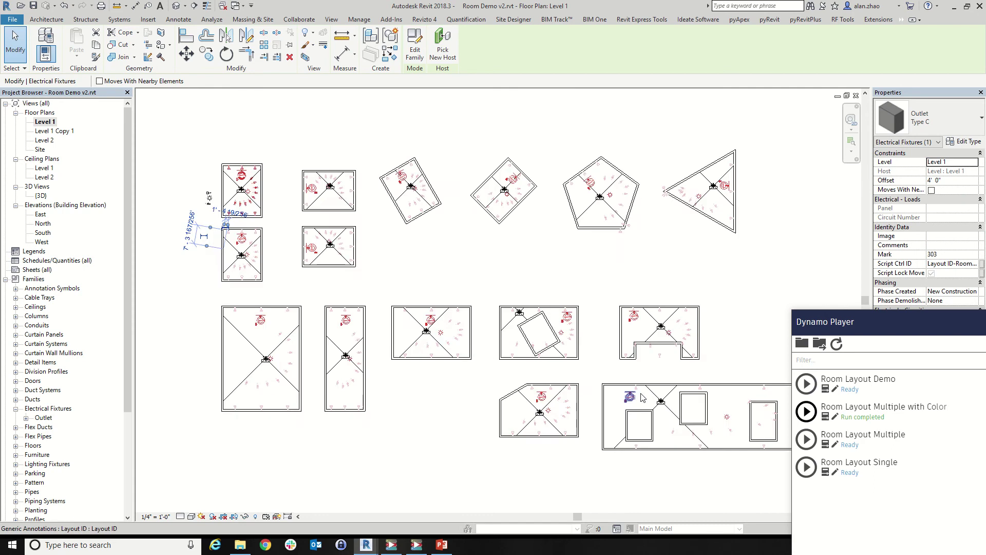
scroll(413, 276, up, 10)
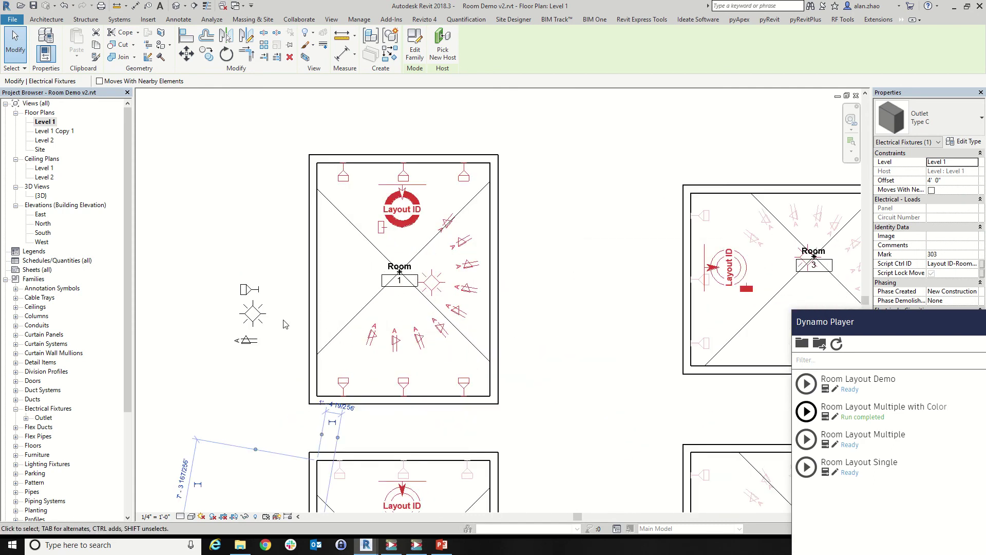
scroll(293, 295, down, 2)
click(484, 275)
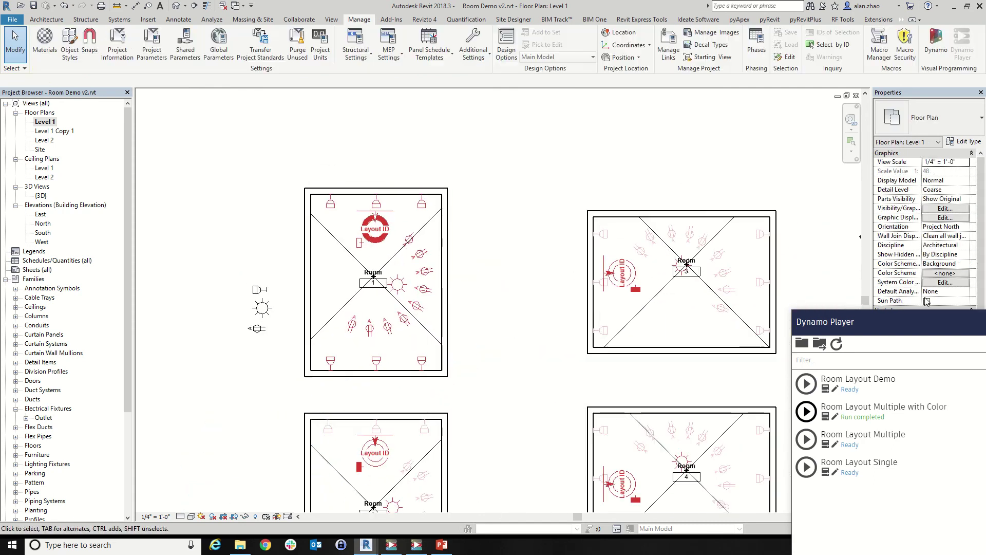
click(945, 384)
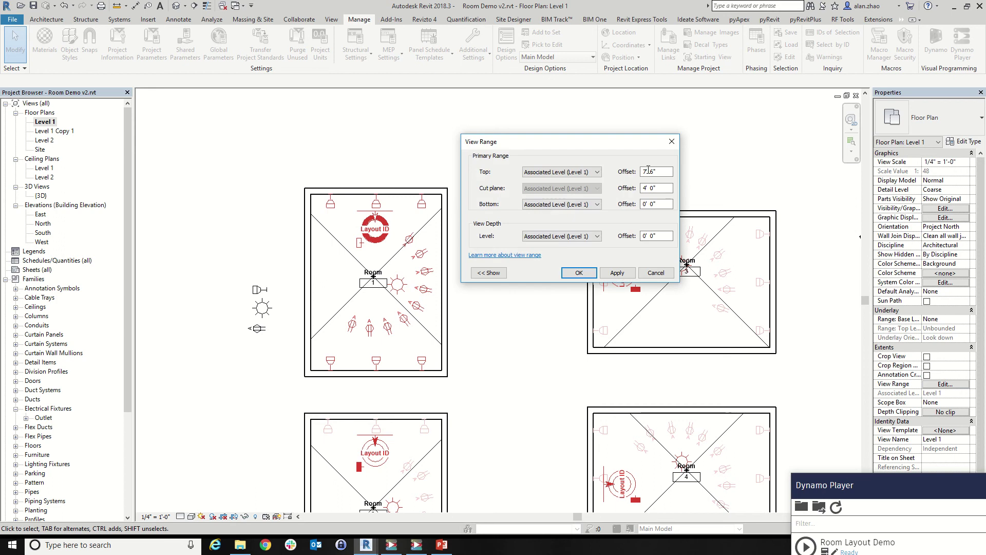
drag(669, 188, 563, 190)
text(6)
click(578, 273)
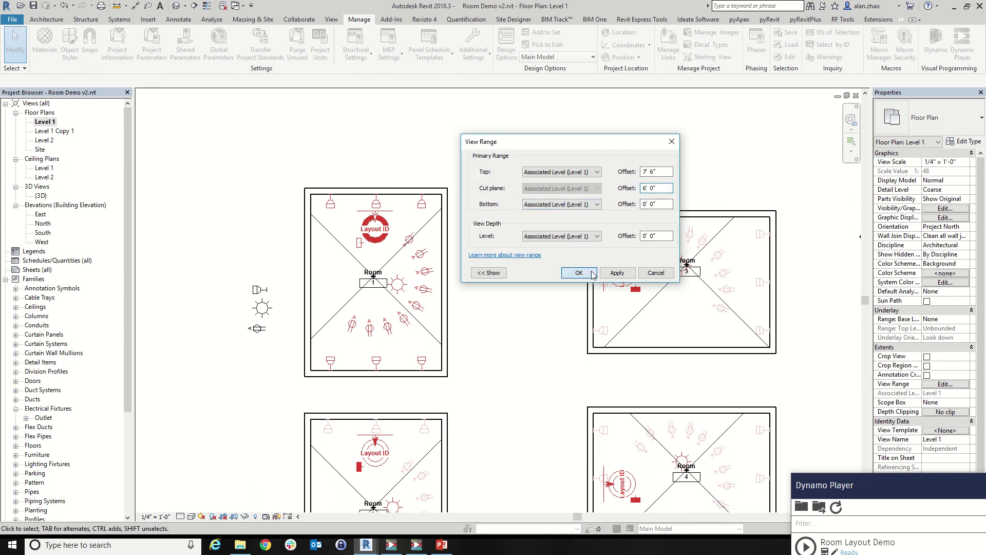
Inspect two Type C outlets in template room 1 on the floor plan
scroll(338, 272, up, 4)
click(339, 269)
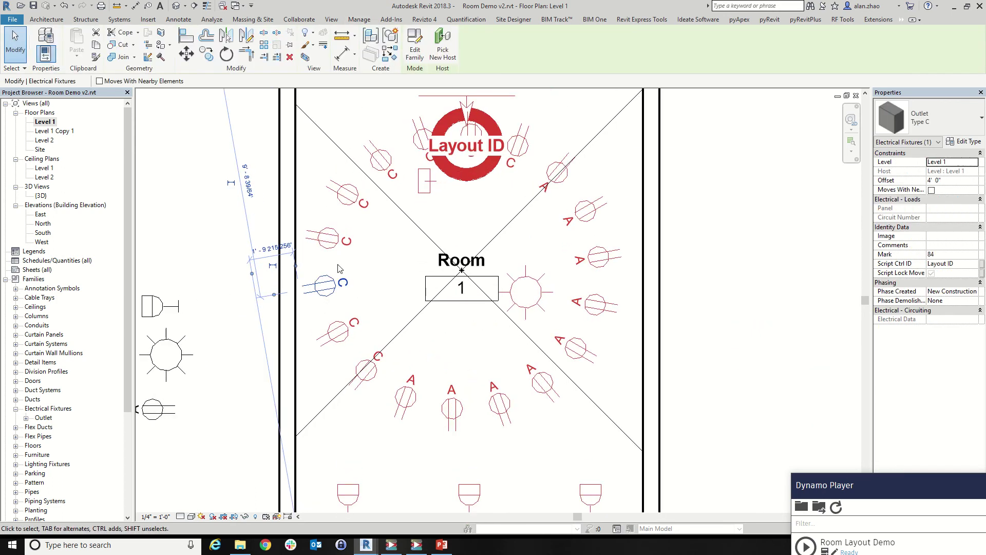
click(337, 331)
scroll(219, 214, down, 3)
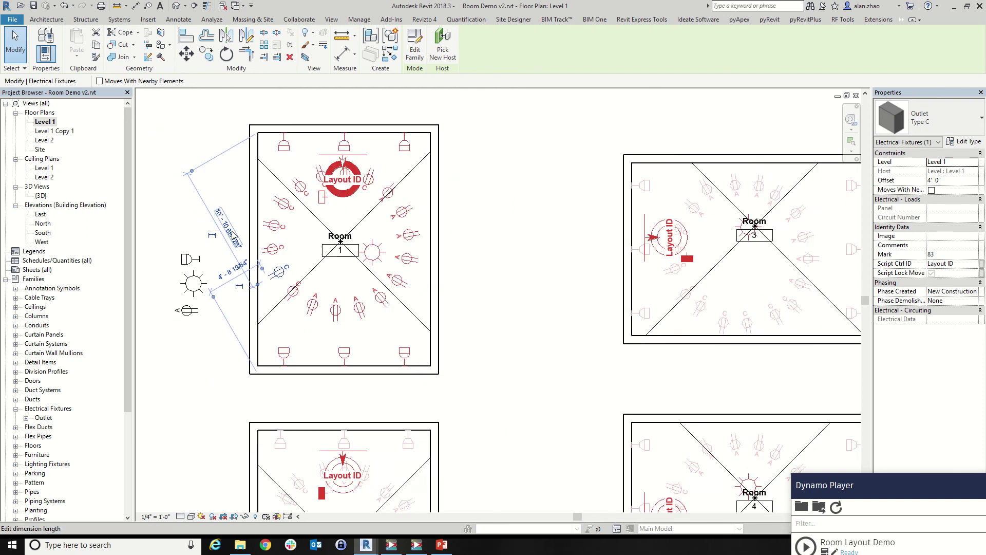
Check the type and offset of the Type C outlets in rooms 3, 5, 6 and 7 against the template
scroll(232, 236, down, 5)
scroll(719, 232, up, 4)
scroll(425, 192, up, 3)
click(263, 359)
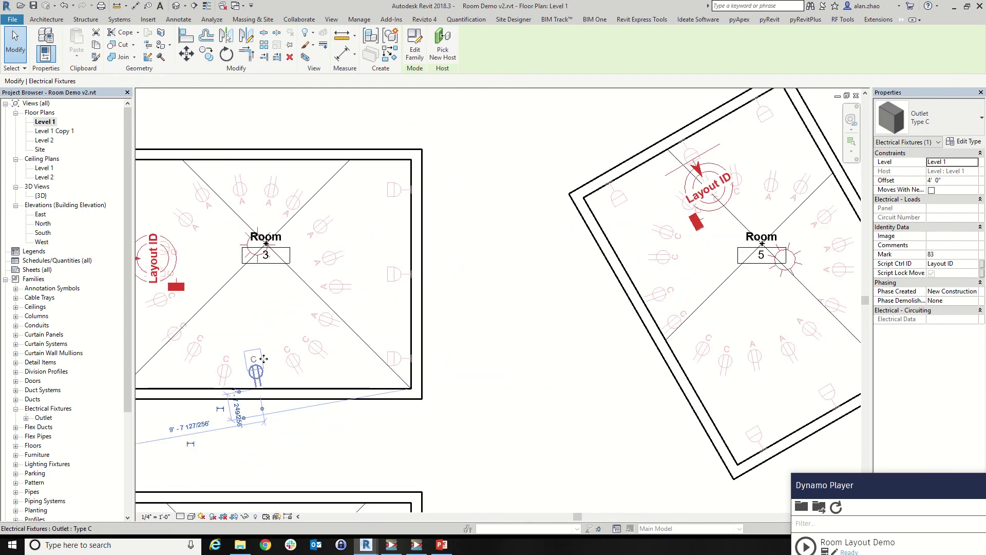
click(727, 358)
scroll(341, 239, down, 5)
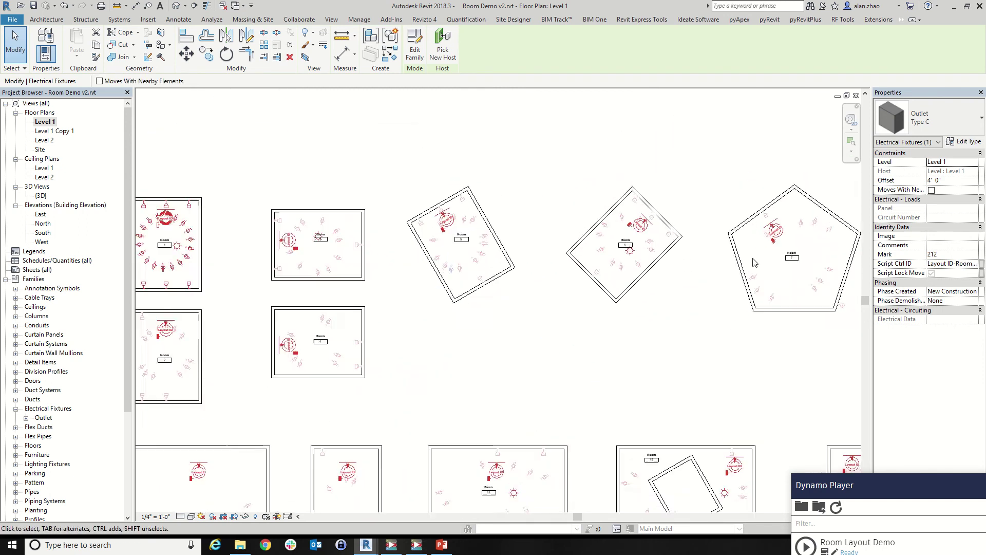
scroll(719, 236, up, 4)
click(362, 216)
scroll(352, 222, down, 2)
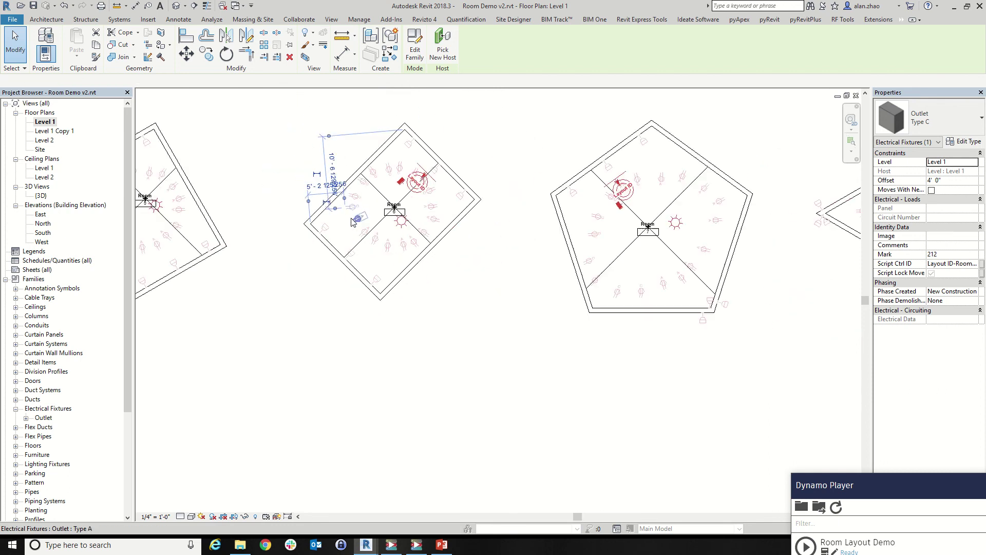
scroll(737, 281, up, 3)
click(499, 284)
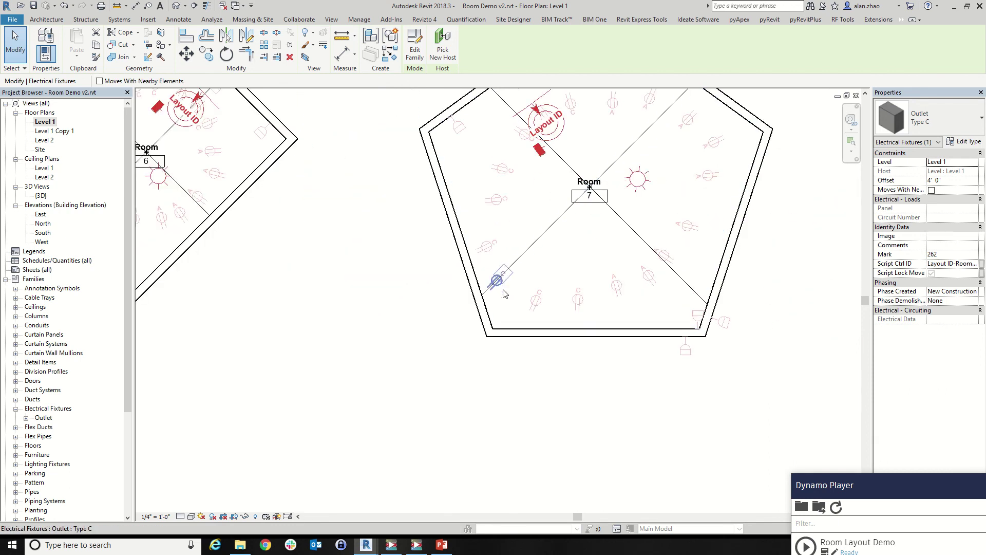
click(501, 287)
scroll(483, 342, down, 2)
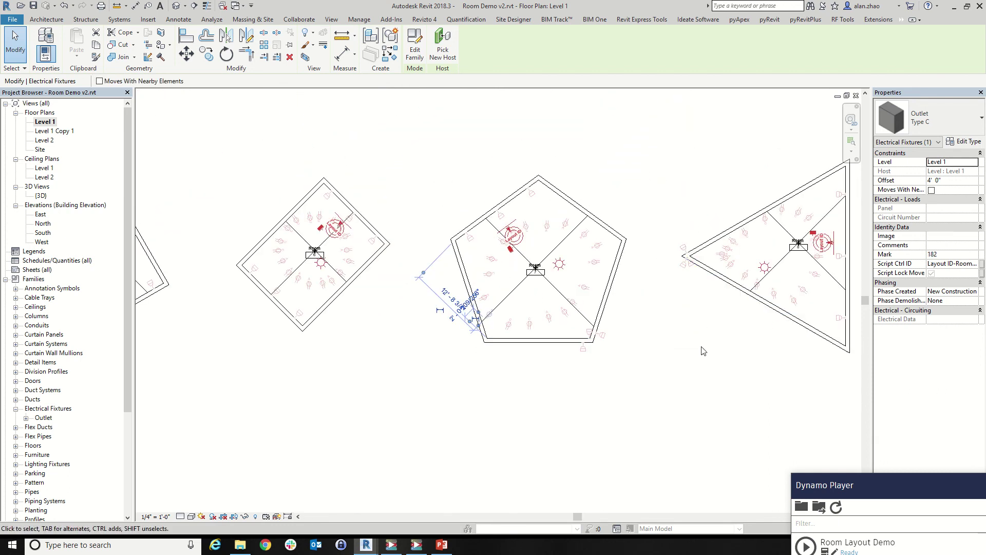
Review the outlet layouts in the large rectangular rooms, clear the selection and bring the Dynamo Player window fully into view
scroll(602, 235, down, 2)
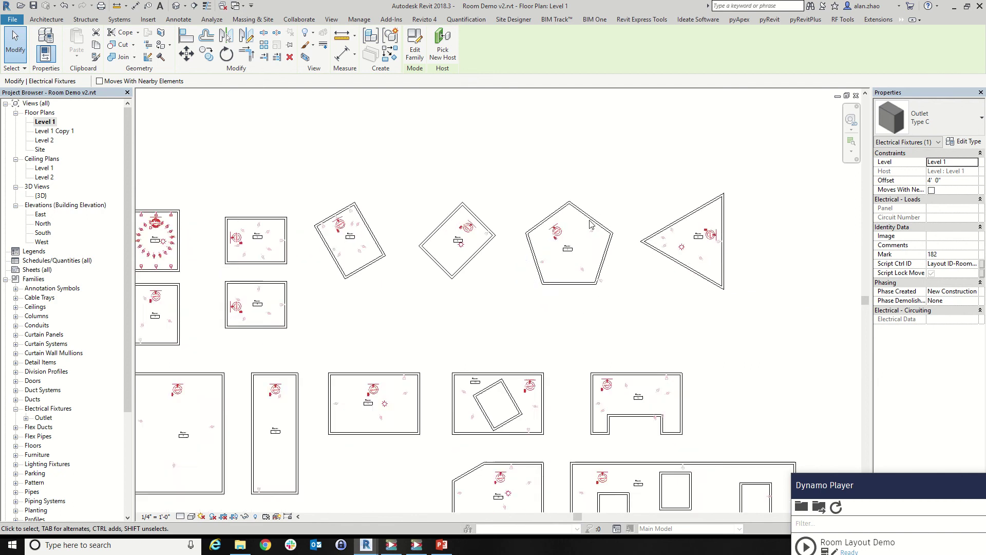
scroll(590, 223, down, 1)
scroll(236, 342, up, 2)
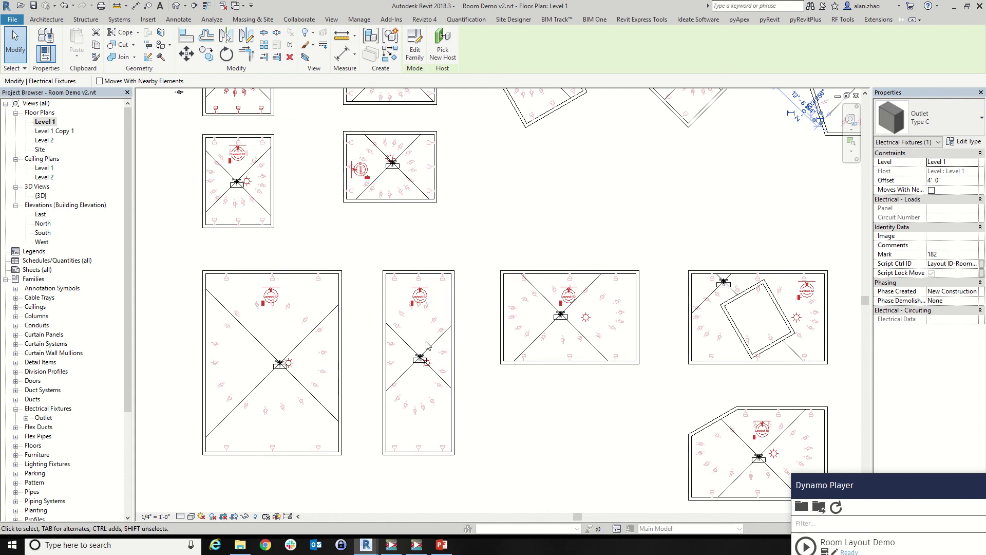
click(623, 239)
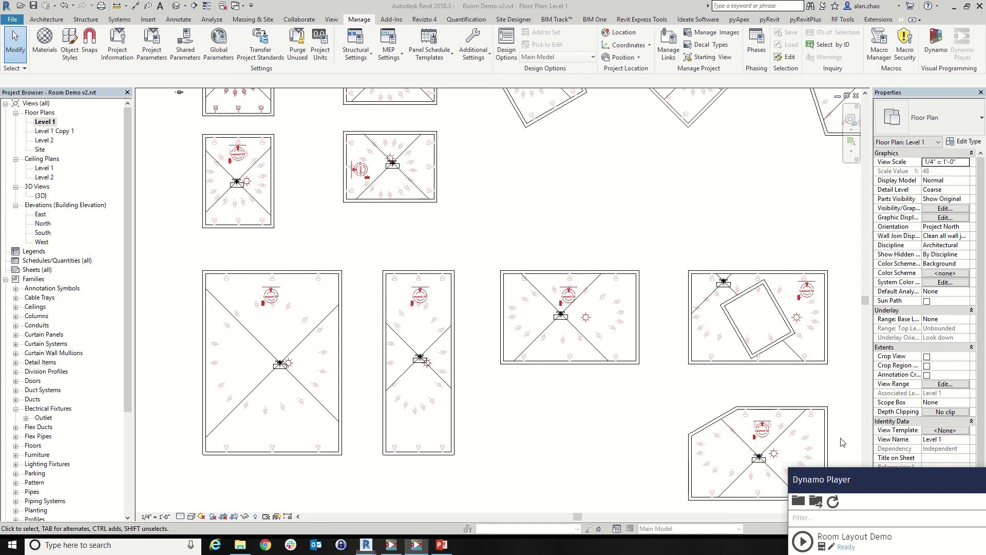
drag(873, 495, 766, 169)
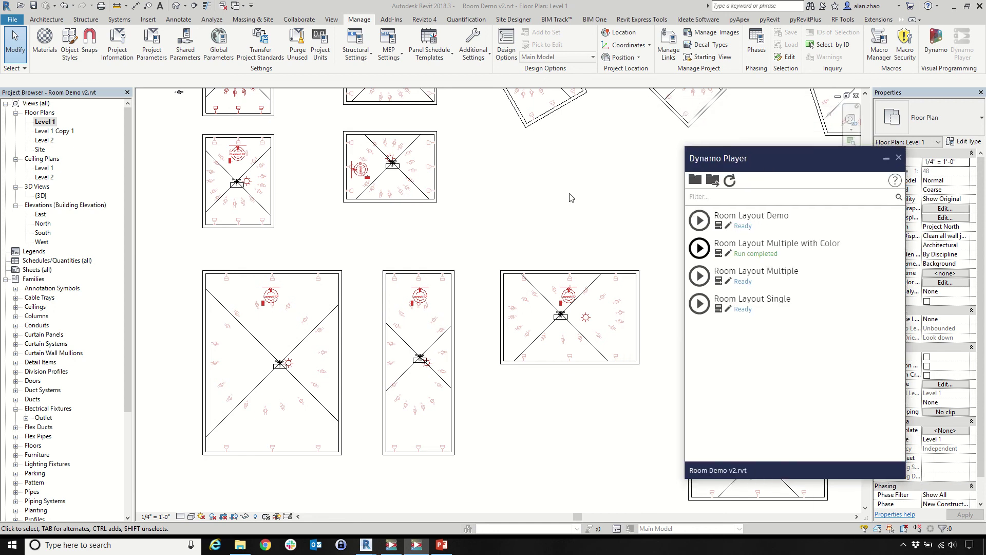